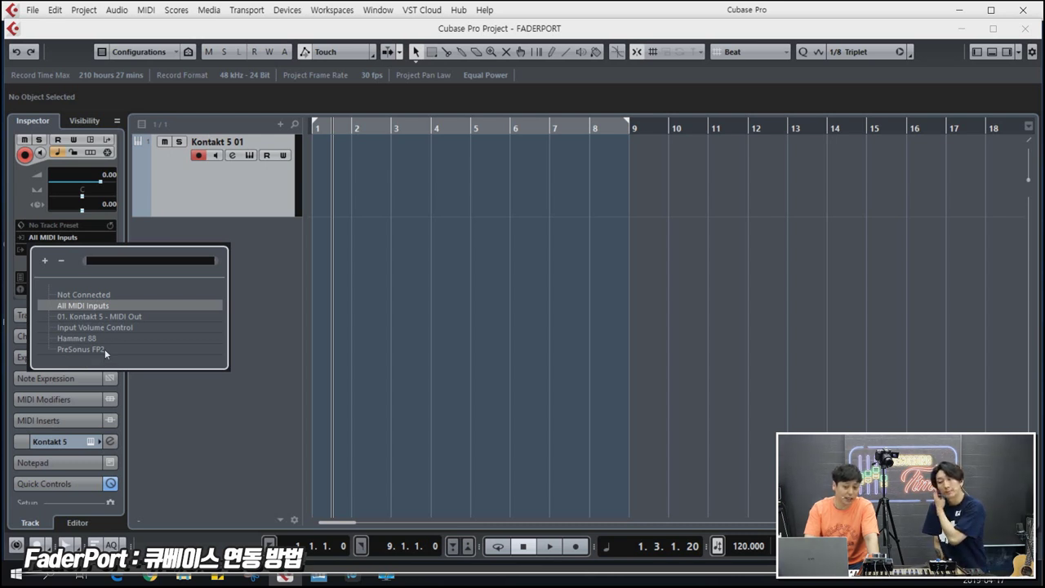
Set the Kontakt 5 track's MIDI input to PreSonus FP2 and add a Mackie HUI remote device in Device Setup
click(105, 349)
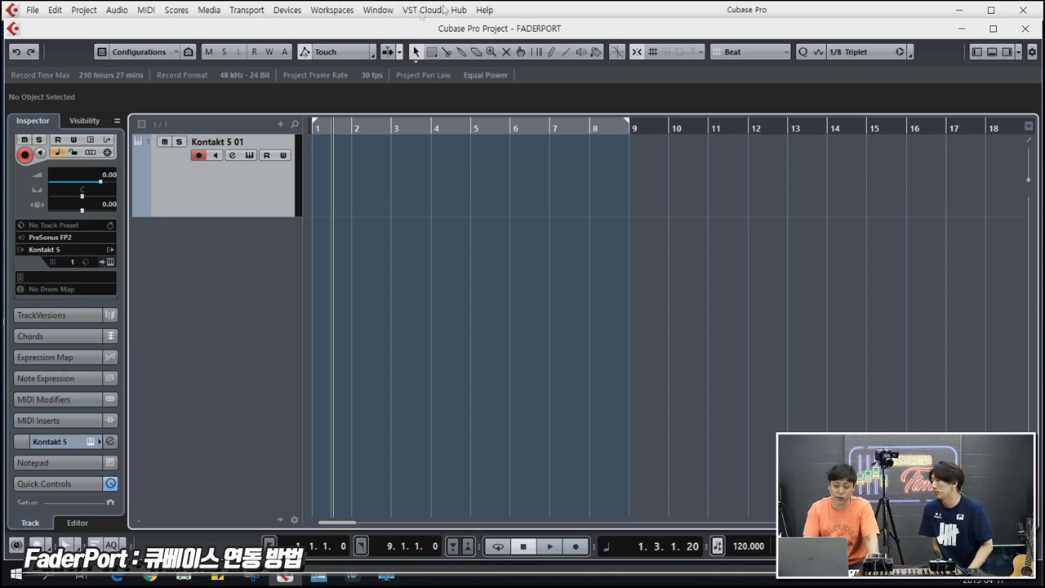
click(285, 10)
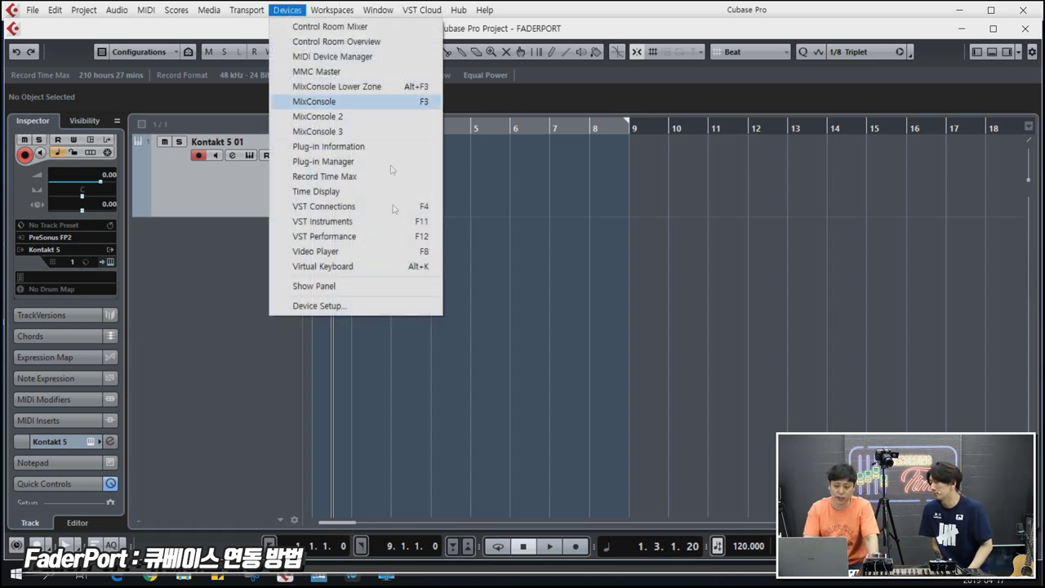
click(369, 307)
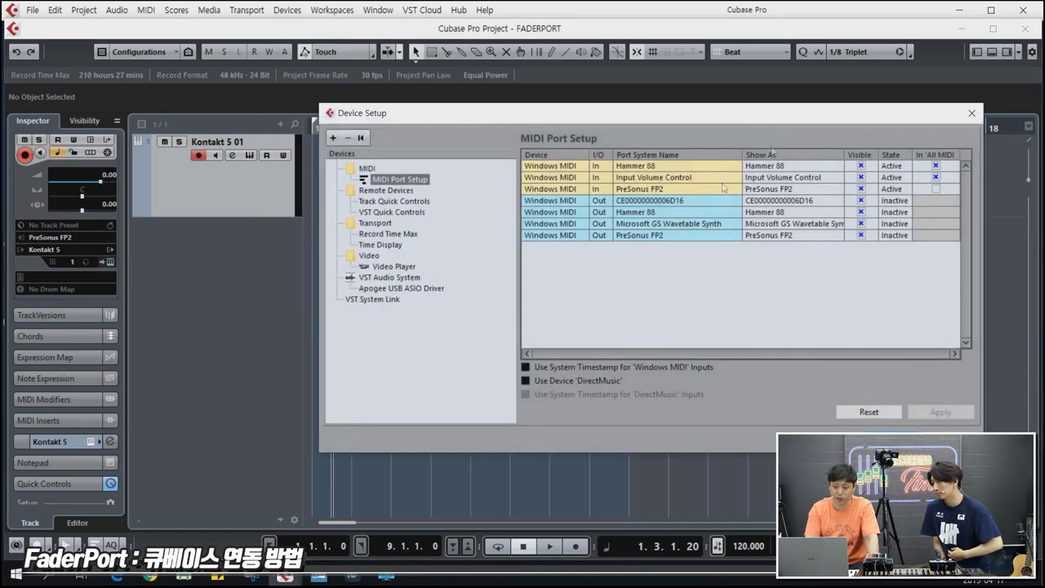
drag(819, 122, 732, 119)
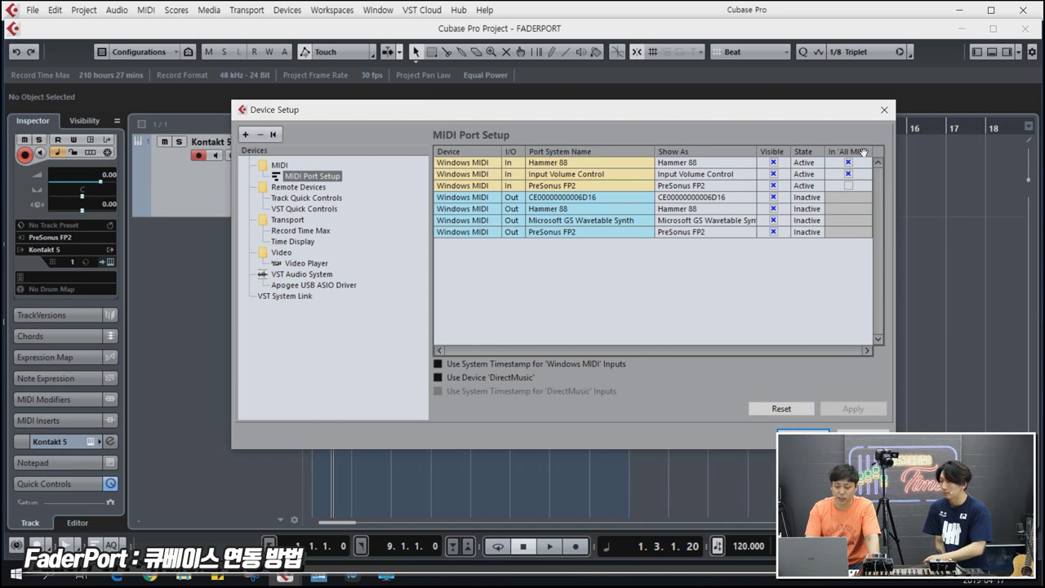
click(264, 189)
click(245, 135)
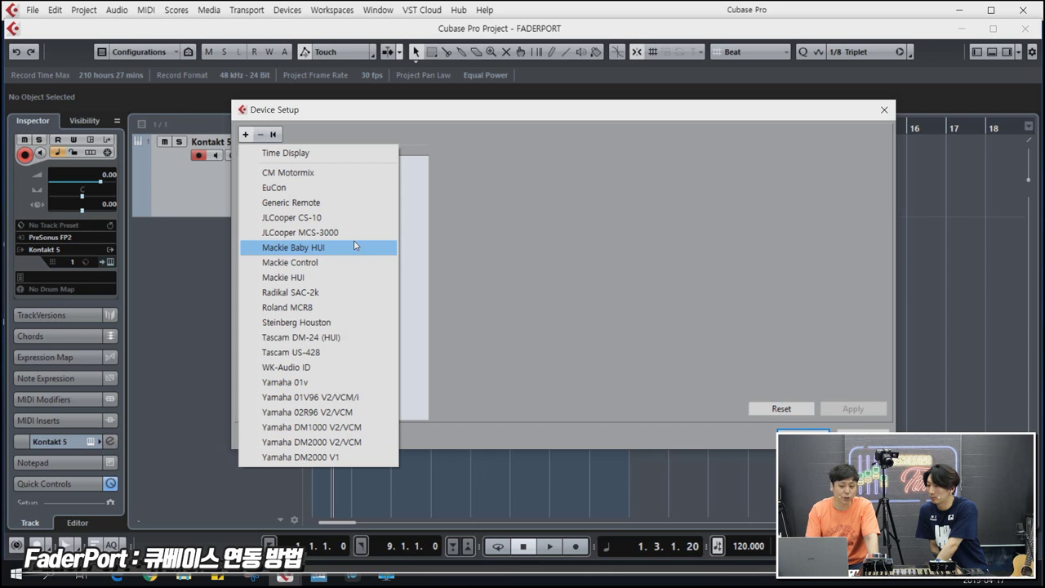
click(318, 282)
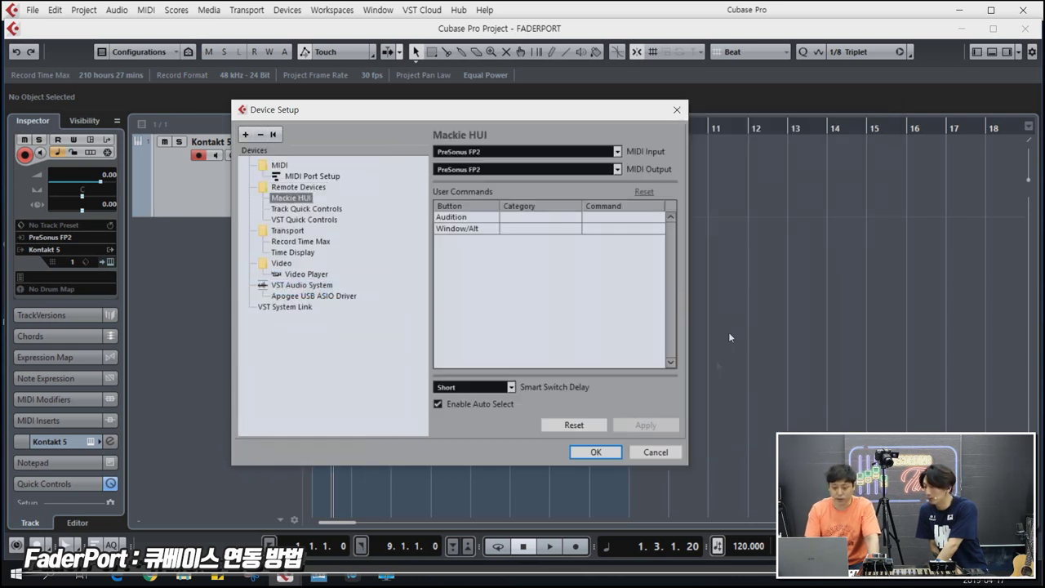
Keep PreSonus FP2 as the Mackie HUI's MIDI input and Short as its Smart Switch Delay, and accept the device setup
click(617, 152)
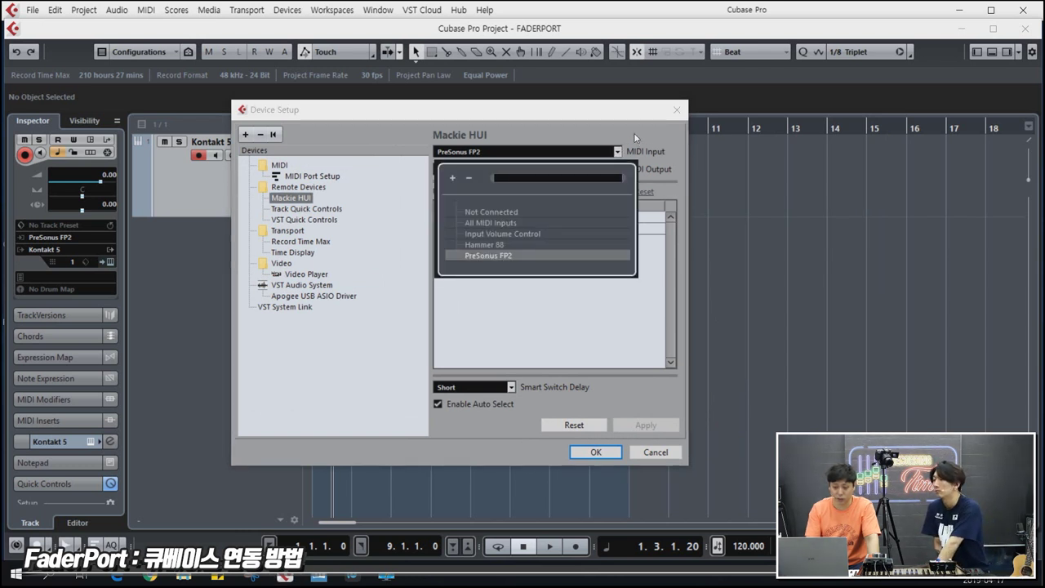
click(468, 155)
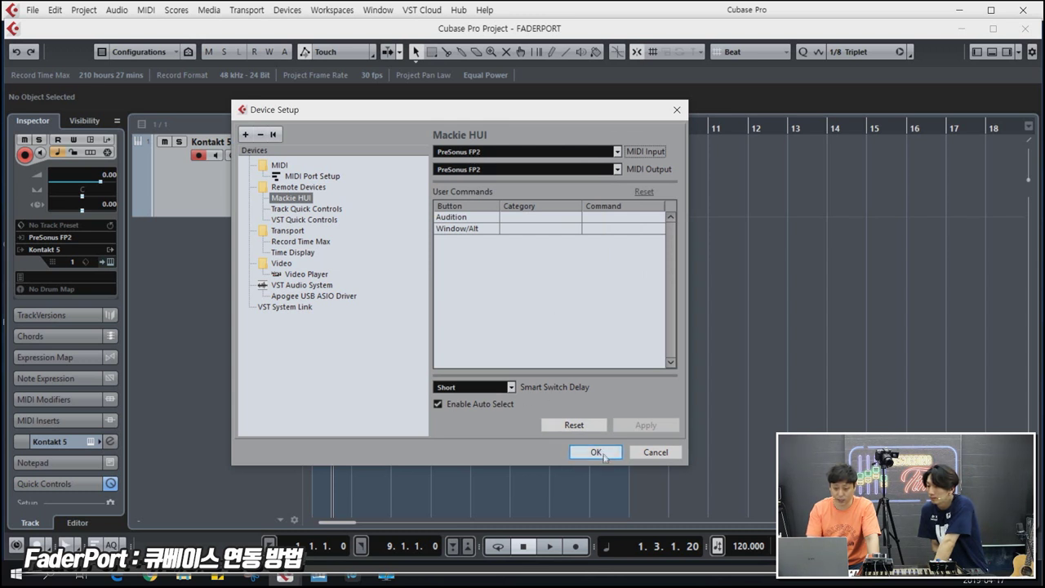
click(510, 387)
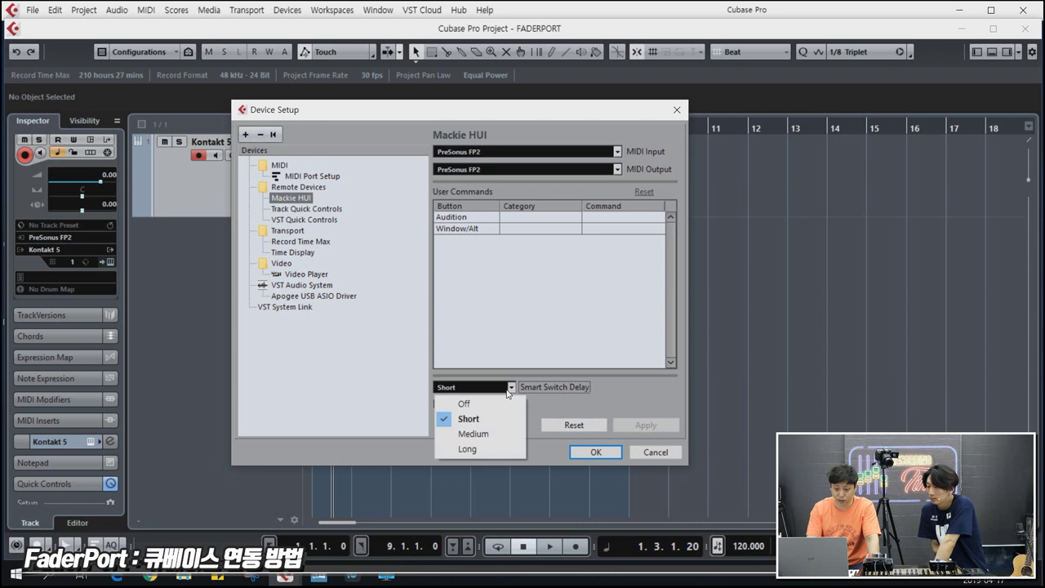
click(622, 396)
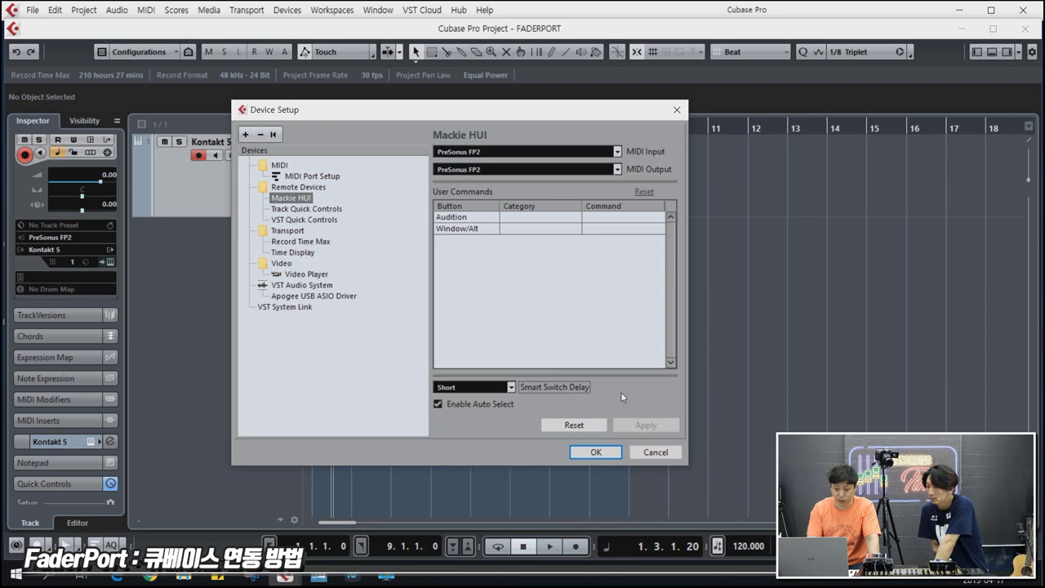
click(595, 453)
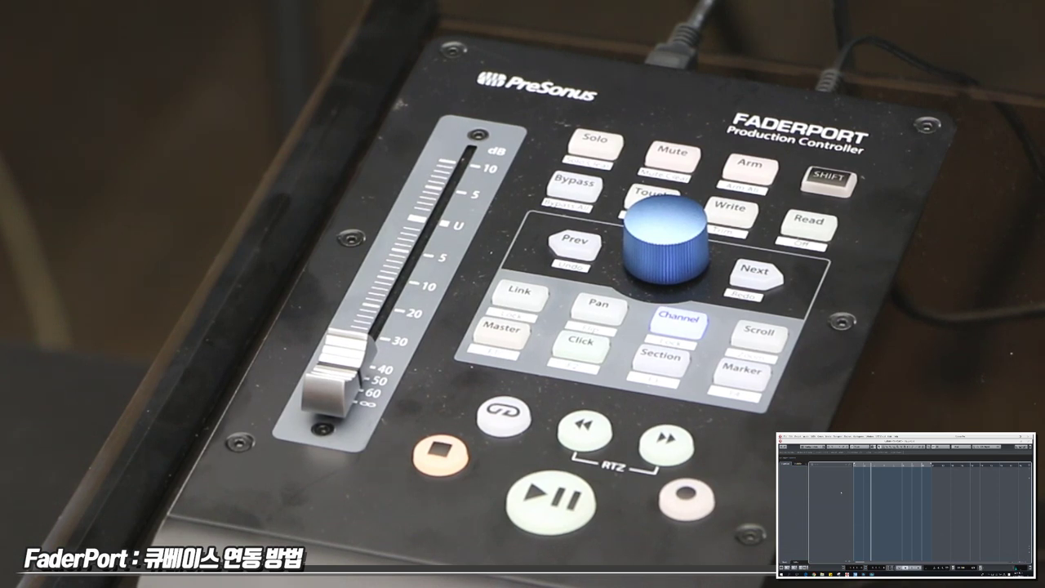
right_click(835, 472)
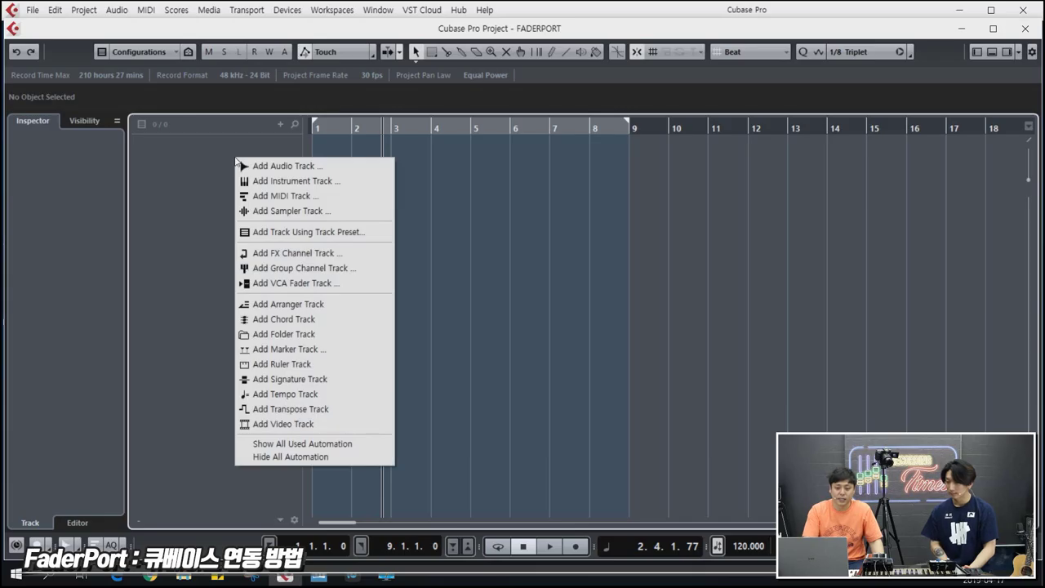
click(289, 194)
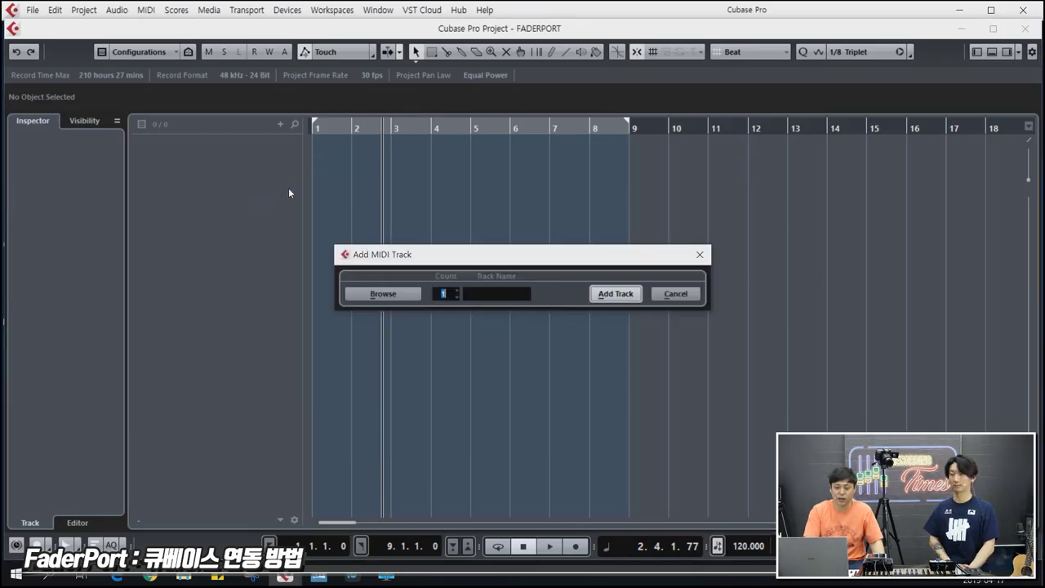
click(699, 256)
Add an instrument track using Kontakt 5 with The Grandeur piano loaded, and close the instrument window
right_click(265, 176)
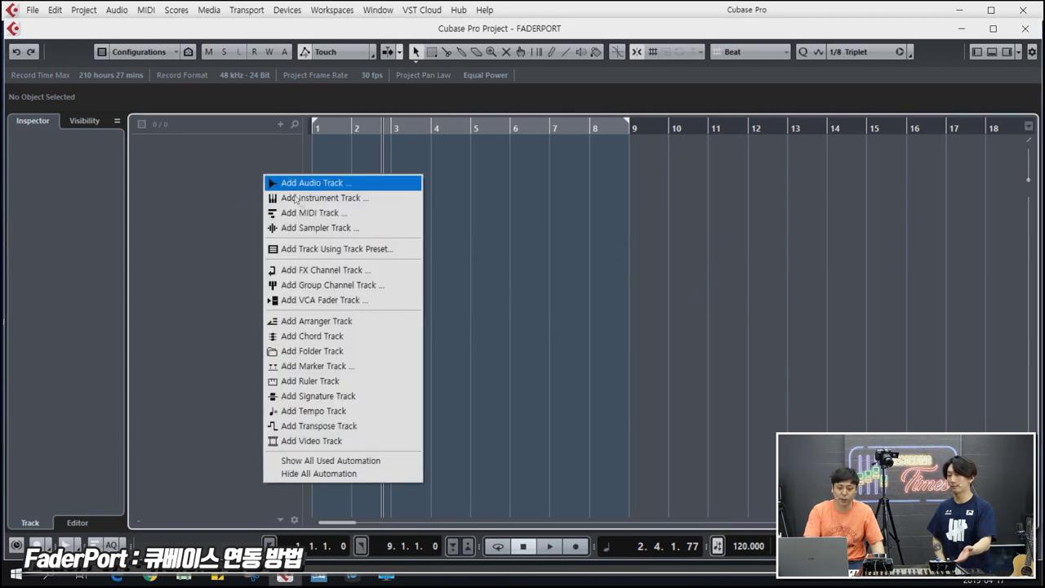
click(318, 199)
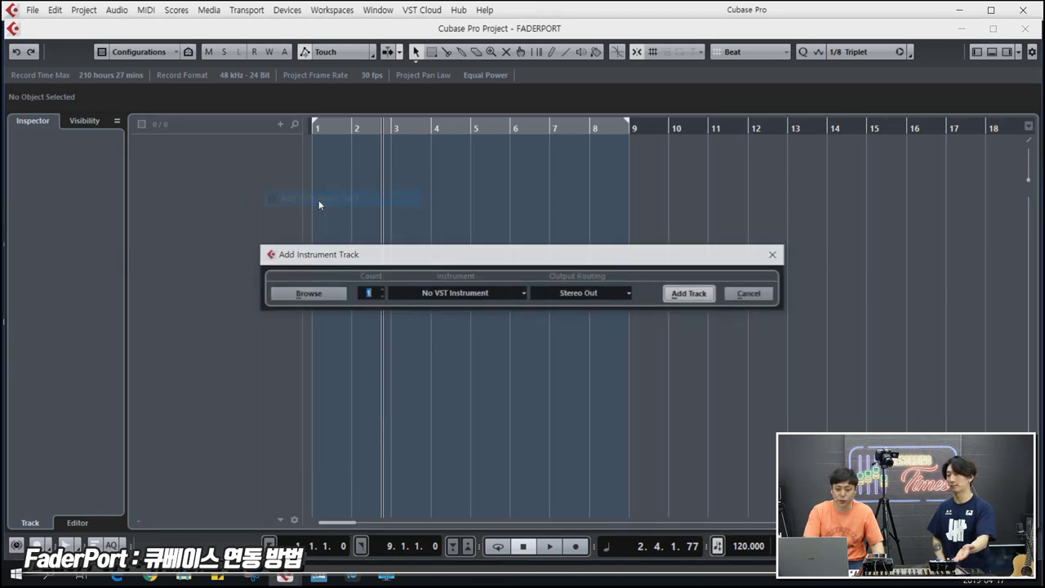
click(438, 294)
text(halion)
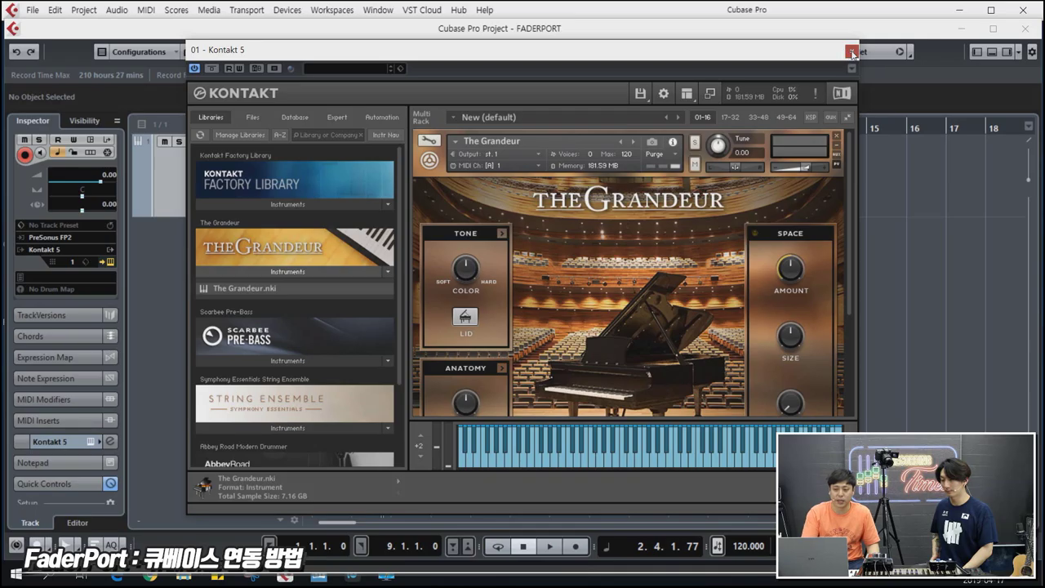
click(852, 51)
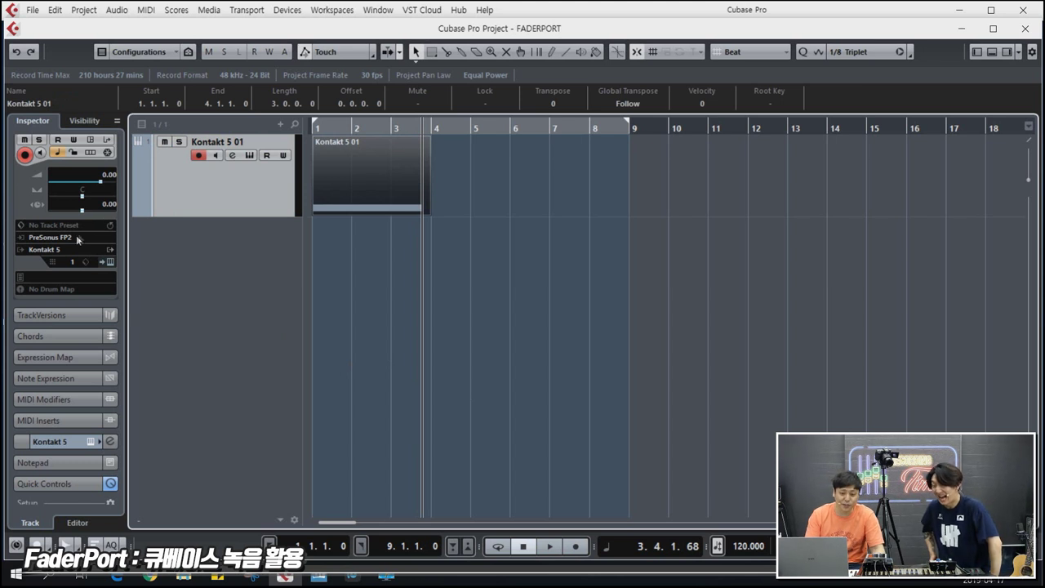
Set the Kontakt 5 track's MIDI input to All MIDI Inputs and replace the empty part with a new recorded performance
click(76, 238)
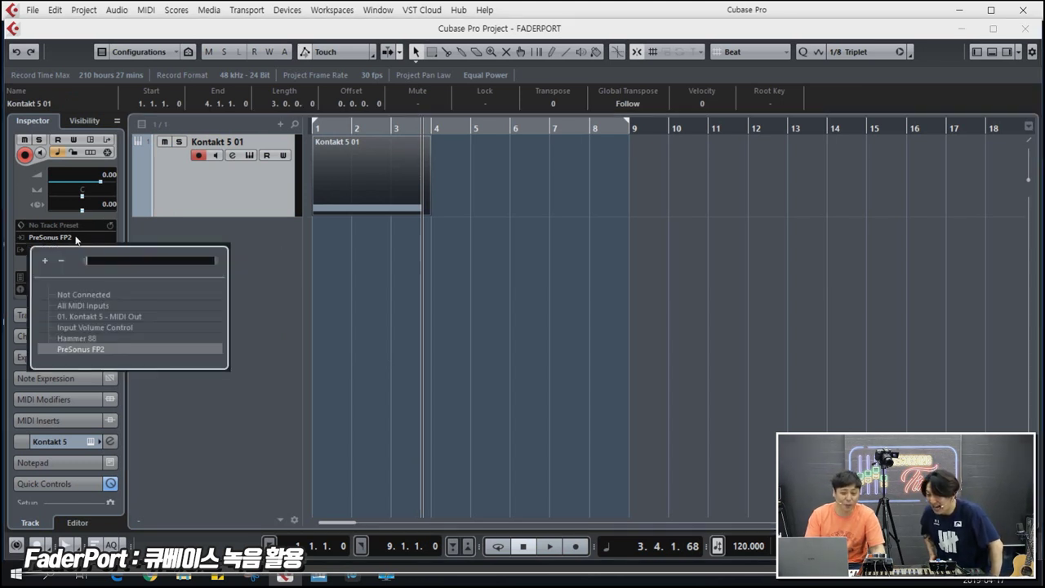
click(83, 306)
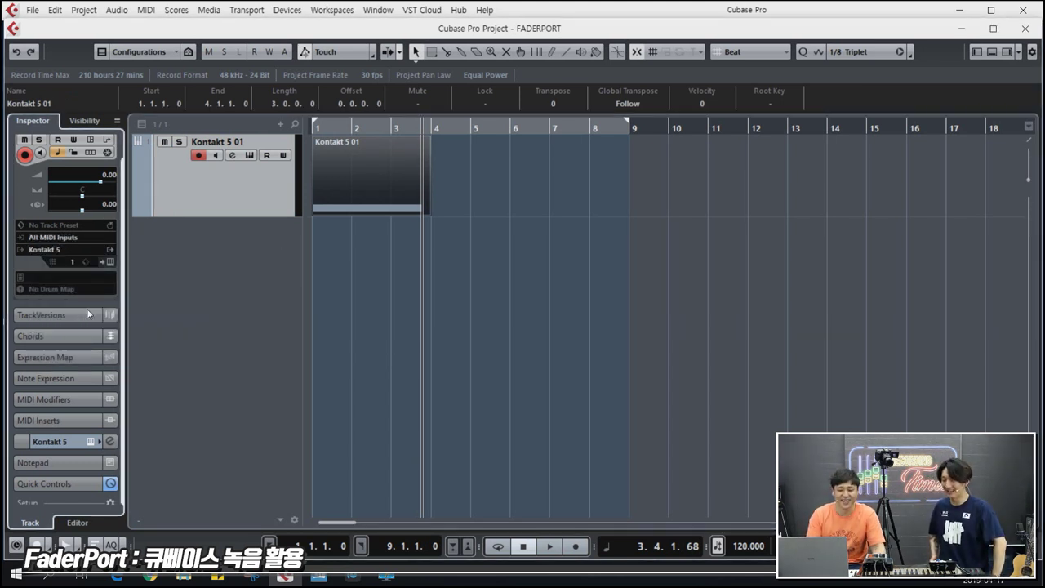
key(Delete)
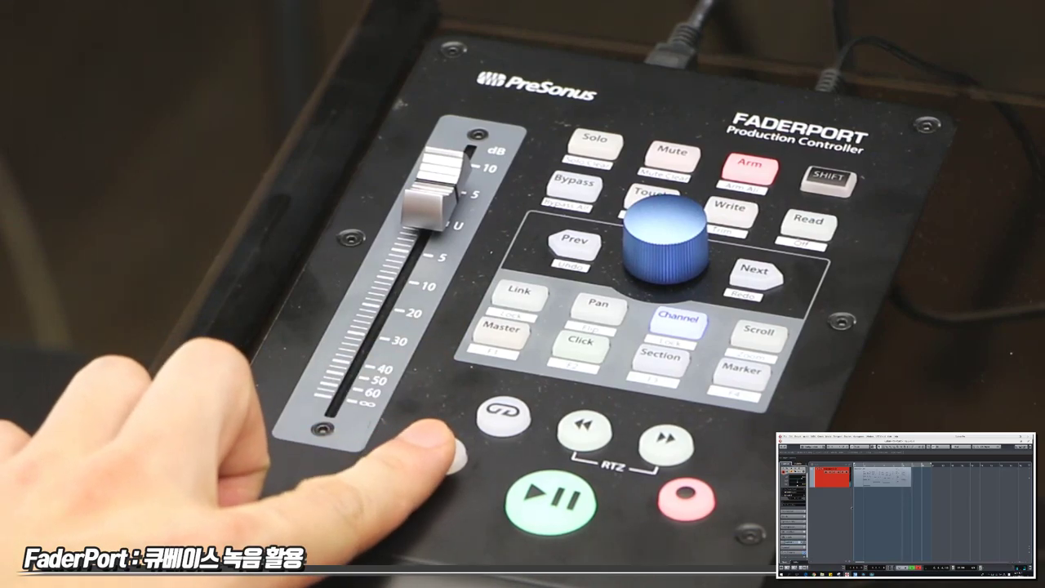
key(space)
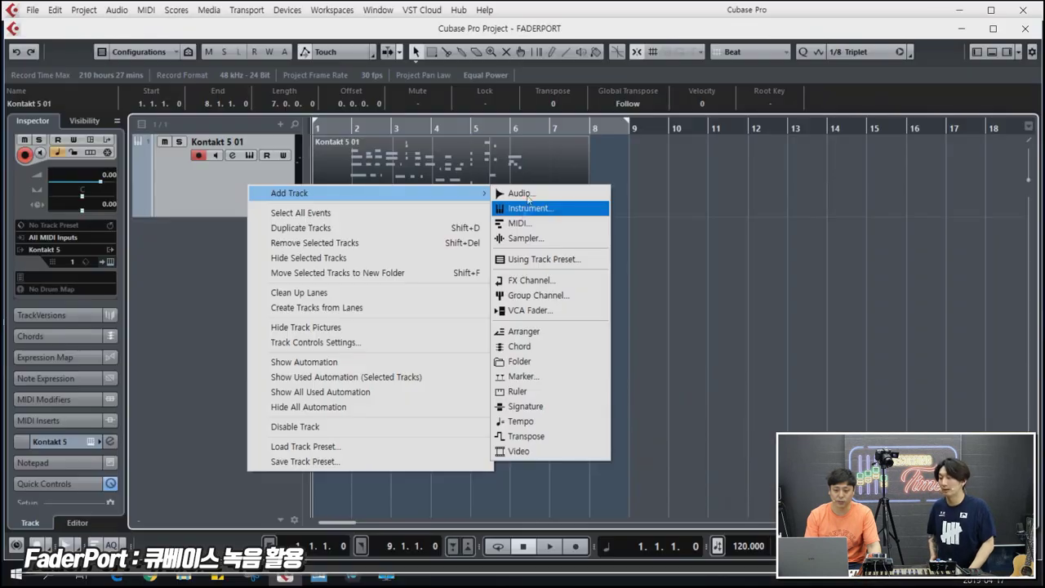
Add one stereo audio track routed to Stereo Out below the Kontakt 5 track
click(526, 194)
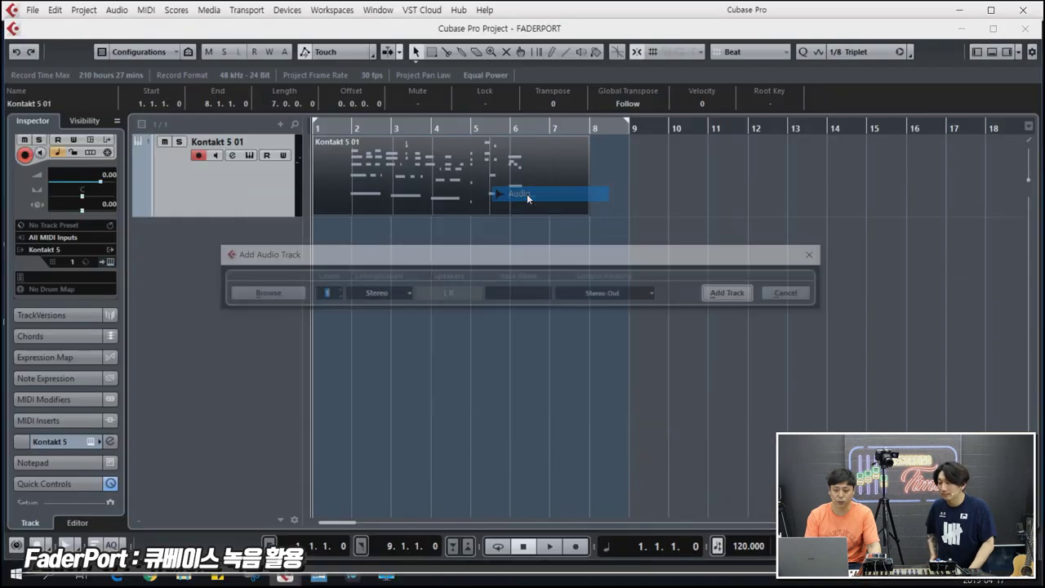
click(719, 295)
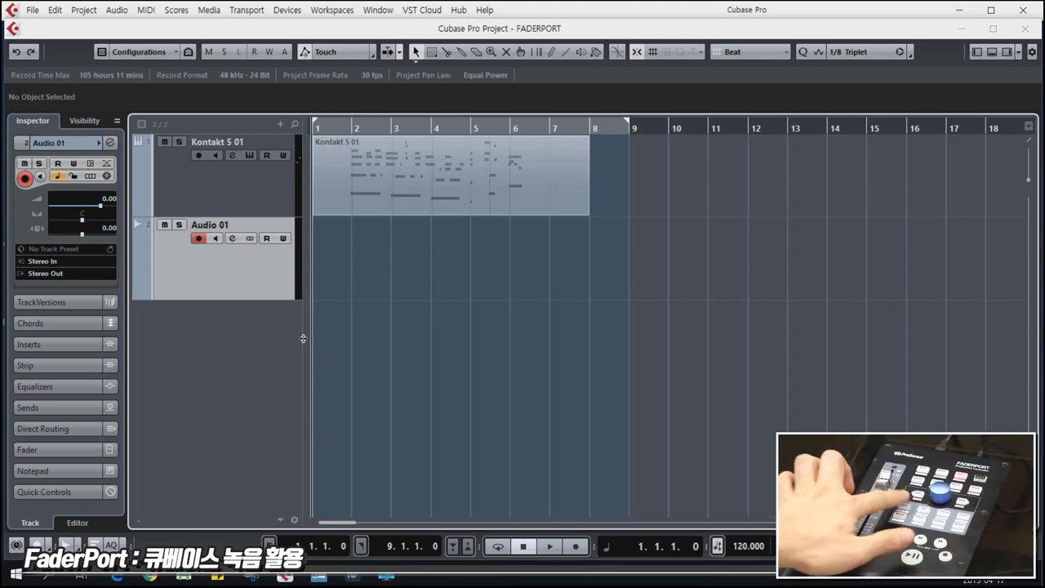
Switch the selection back and forth between the Kontakt 5 and audio tracks and play the project
key(Up)
key(Down)
key(Up)
key(Down)
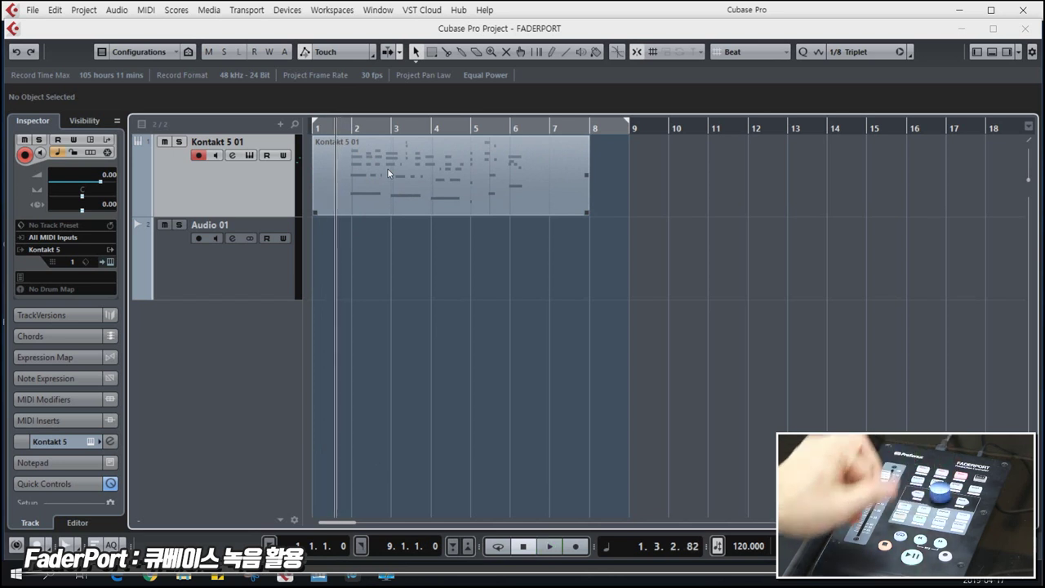
key(space)
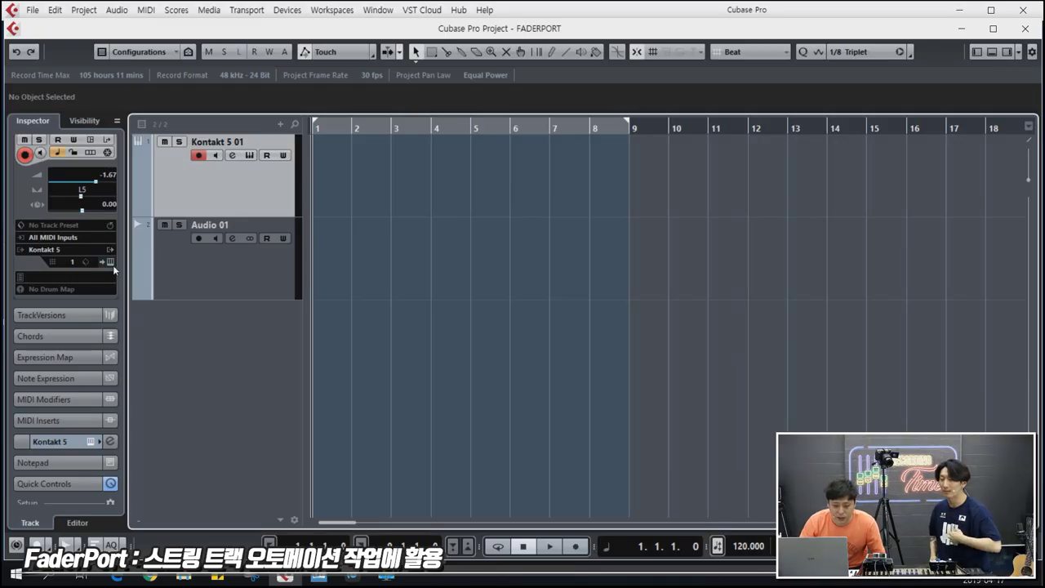
Replace The Grandeur in the Kontakt 5 instrument with String Ensemble Essential from the Symphony Essentials String Ensemble library
click(110, 264)
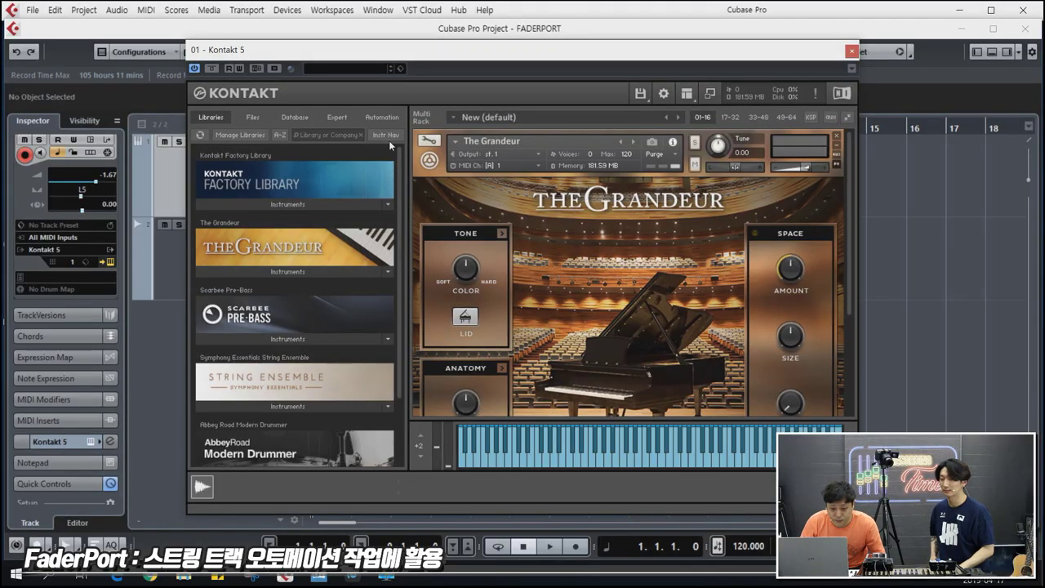
click(836, 136)
click(264, 404)
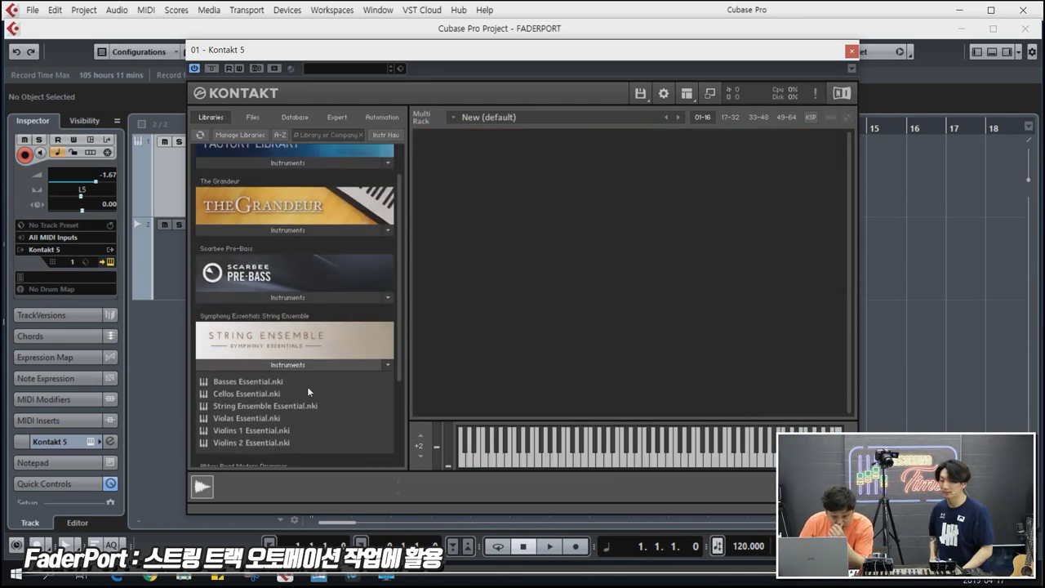
drag(287, 405, 620, 390)
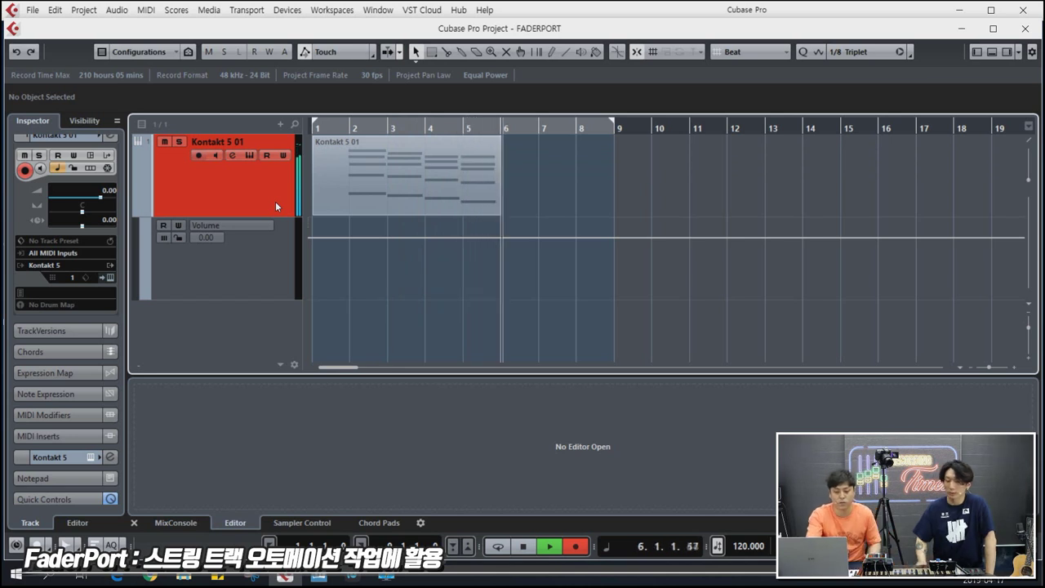
Stop recording the string chords and open the recorded part in an enlarged lower-zone Key Editor
key(space)
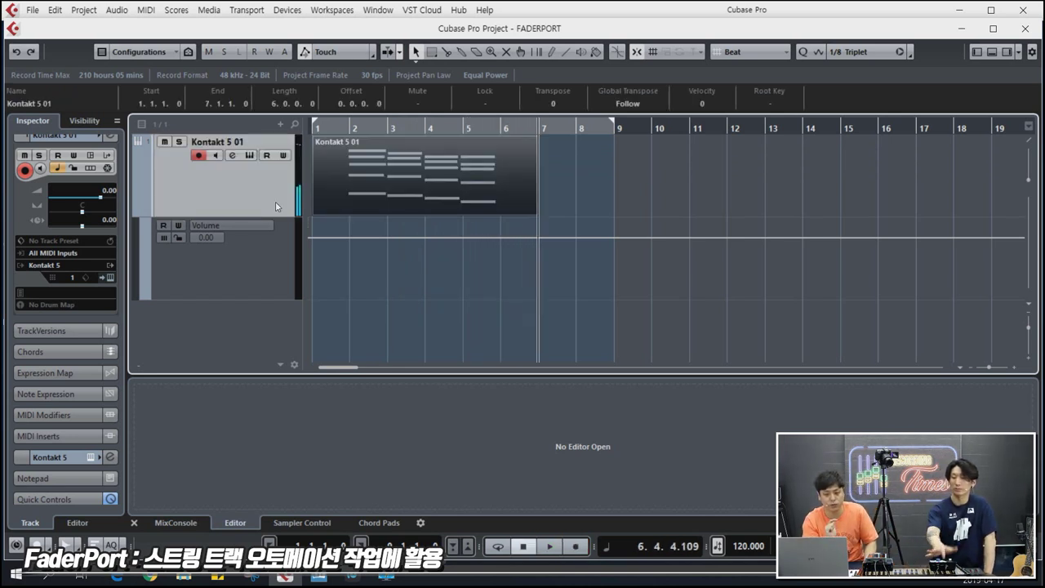
double_click(412, 188)
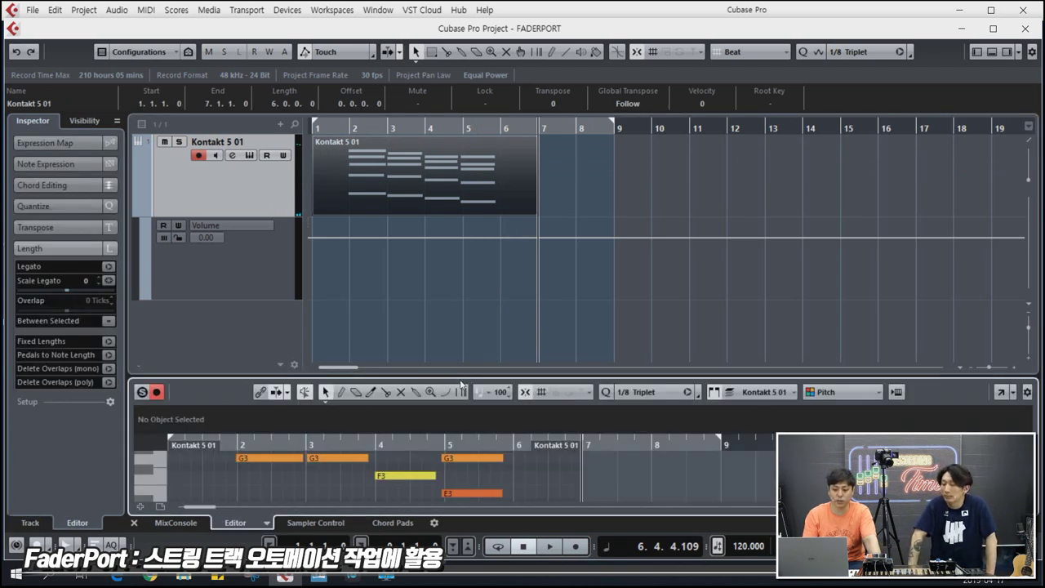
drag(463, 374, 463, 217)
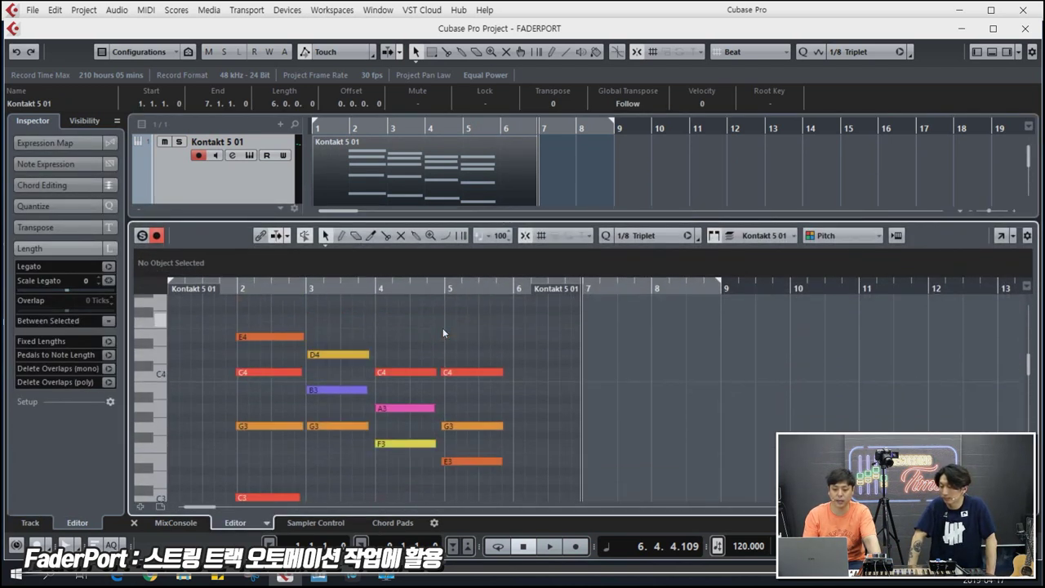
Select all notes of the recorded string part and quantize them to 1/8
scroll(438, 333, down, 2)
drag(311, 432, 461, 490)
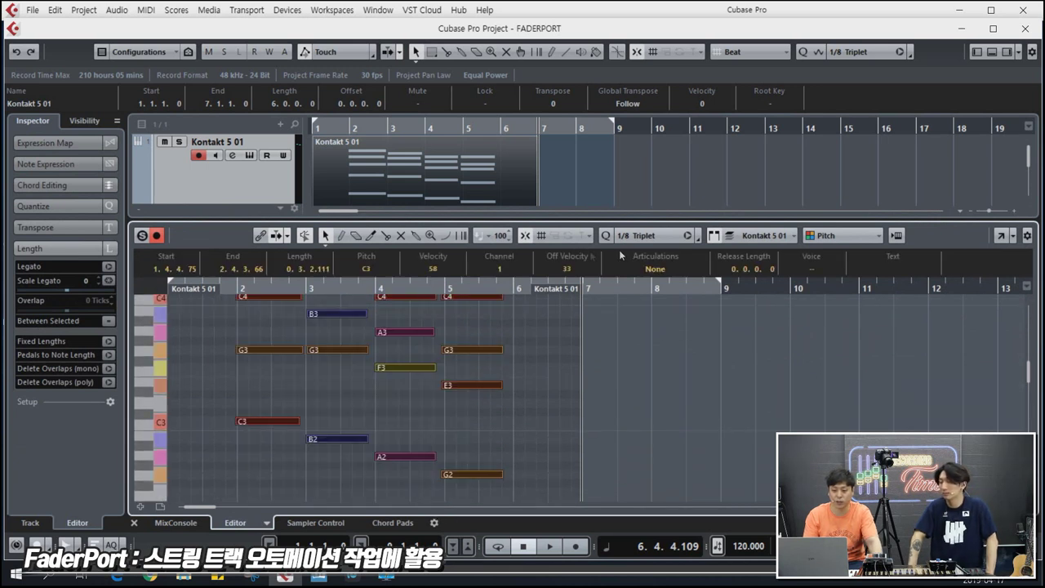
click(639, 238)
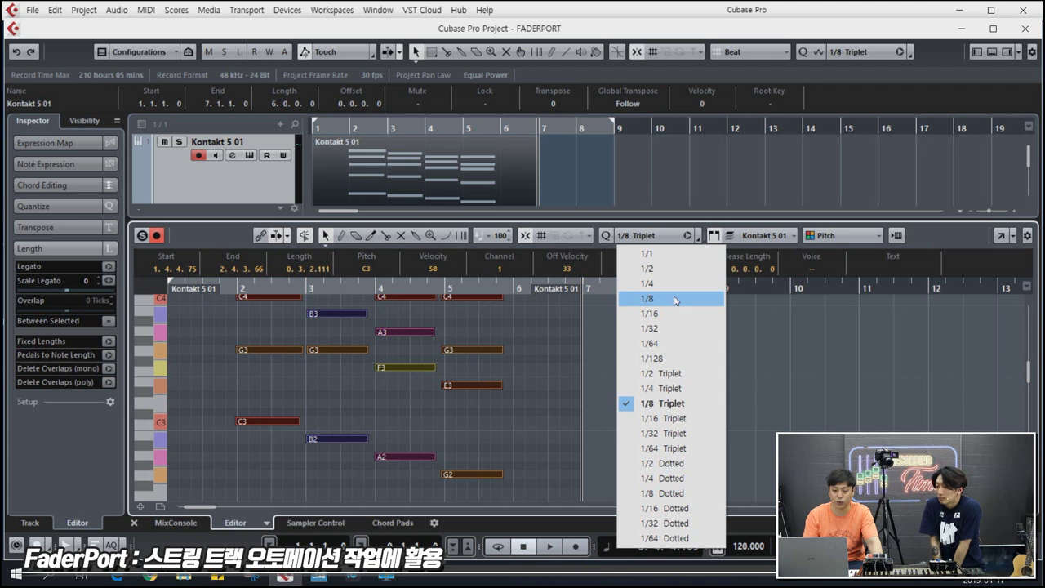
click(674, 303)
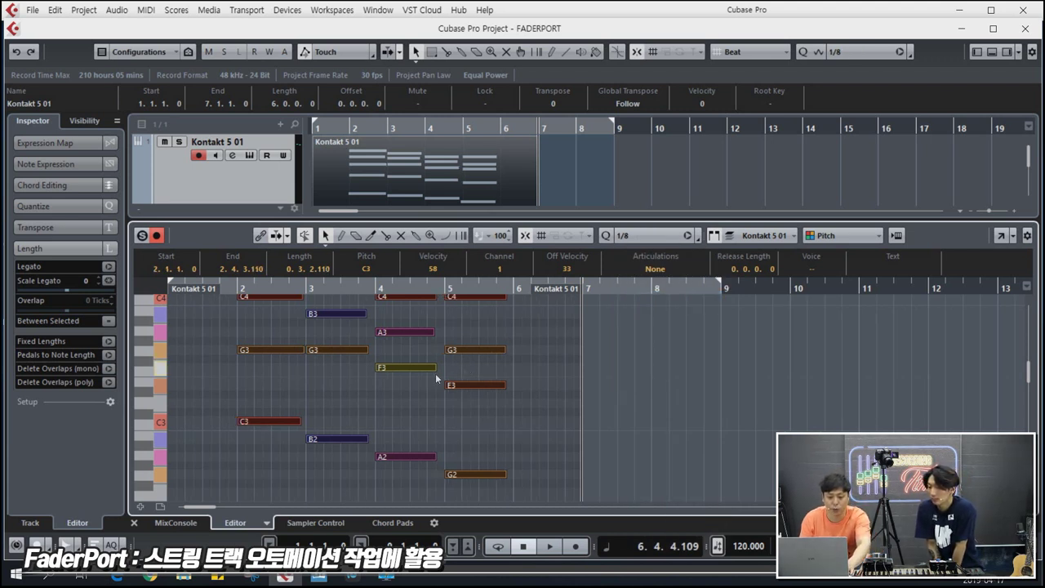
scroll(447, 350, up, 3)
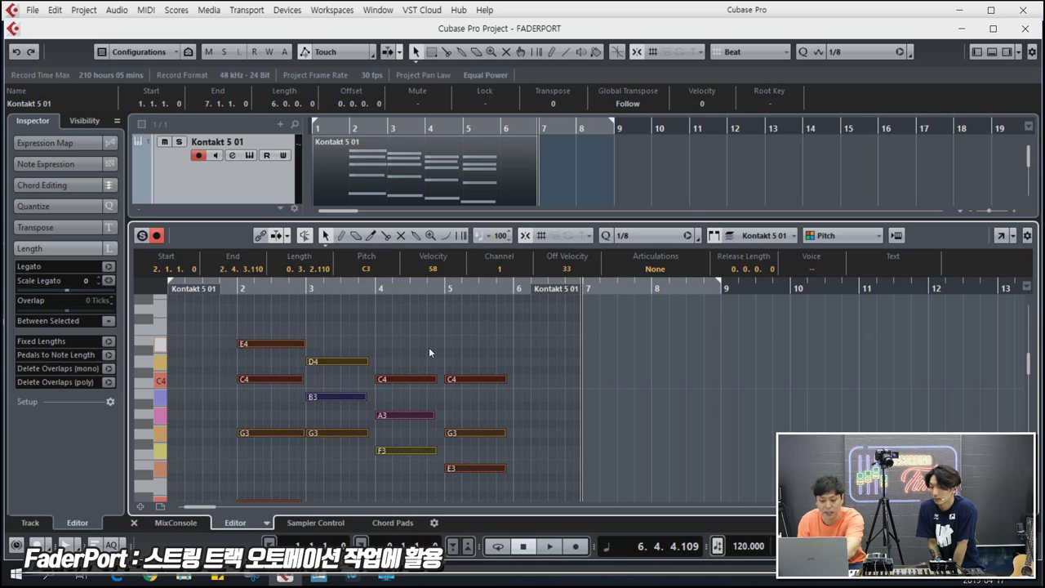
Set all the quantized string chord notes to velocity 100 and a length of one full bar, and deselect them
key(ctrl+z)
scroll(428, 347, down, 2)
key(ctrl+z)
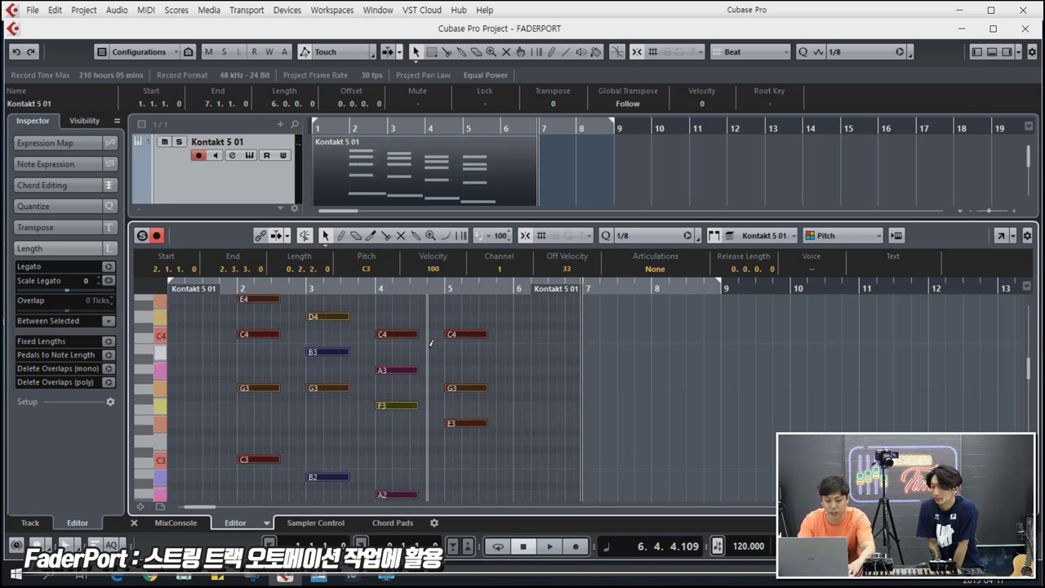
key(ctrl+z)
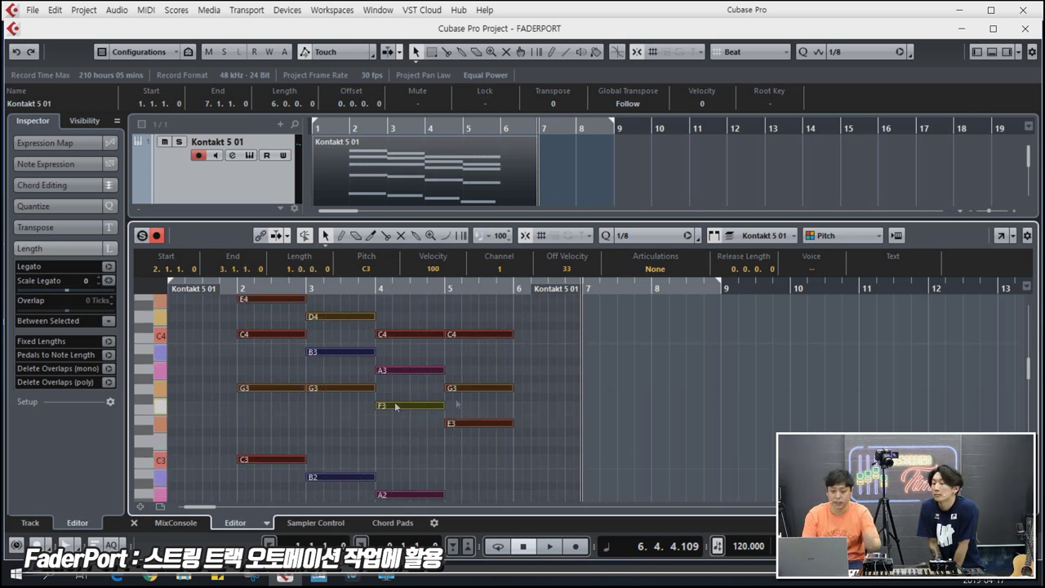
click(542, 400)
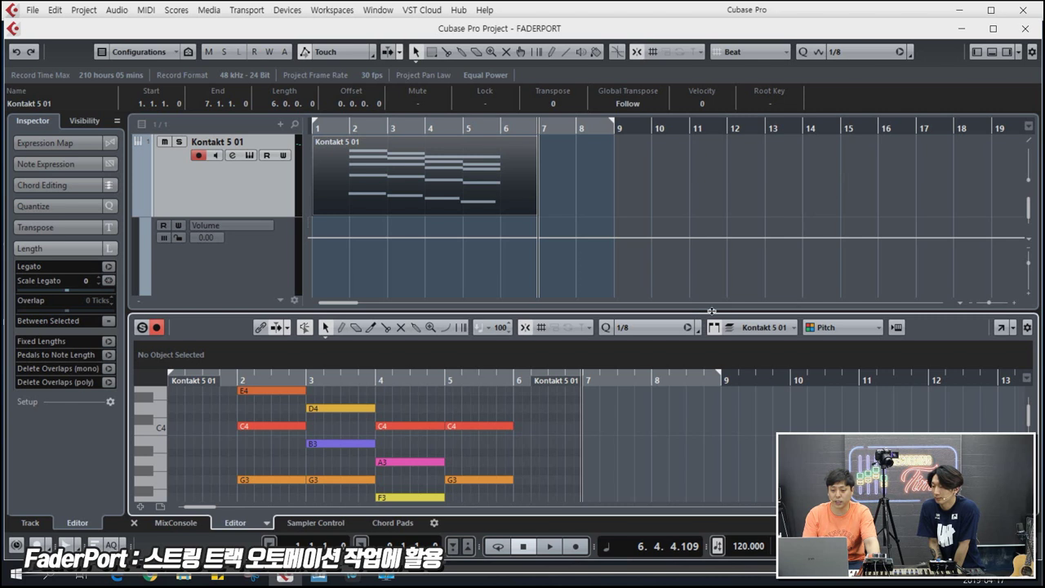
Select the Kontakt 5 track, open its instrument window to check the loaded String Ensemble, and close the window
drag(711, 311, 711, 331)
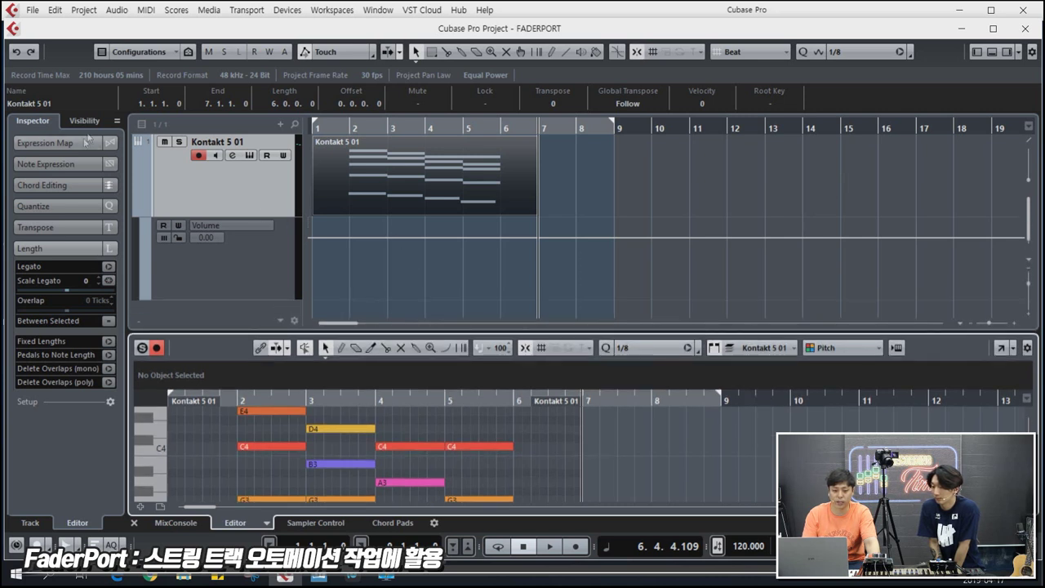
click(185, 186)
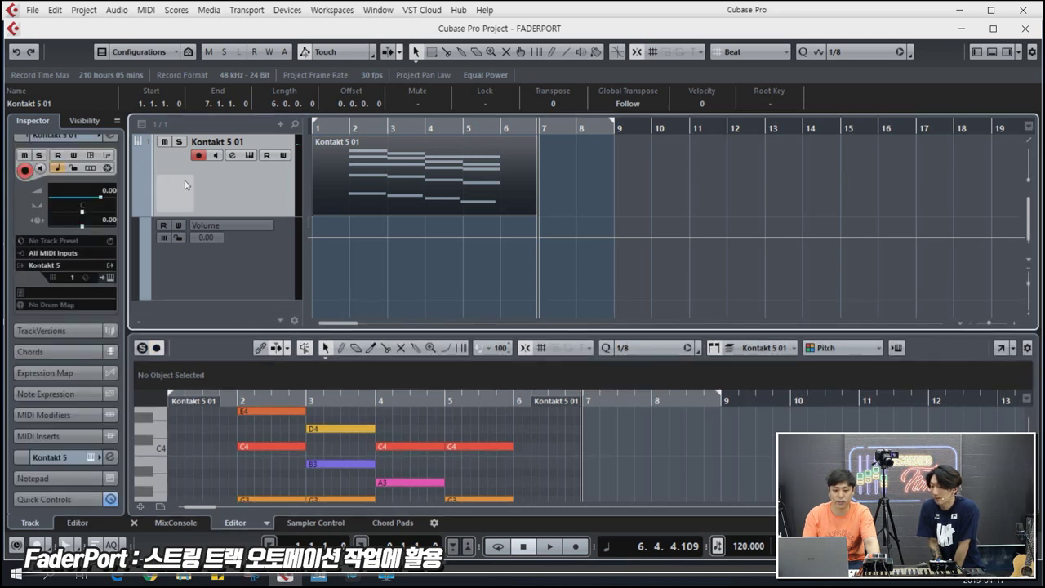
click(110, 279)
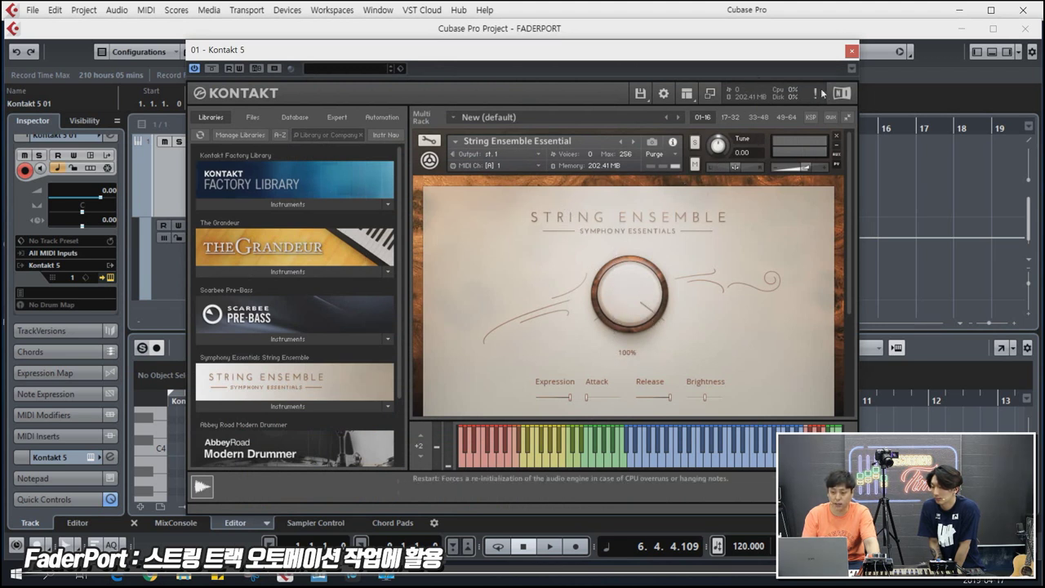
click(852, 50)
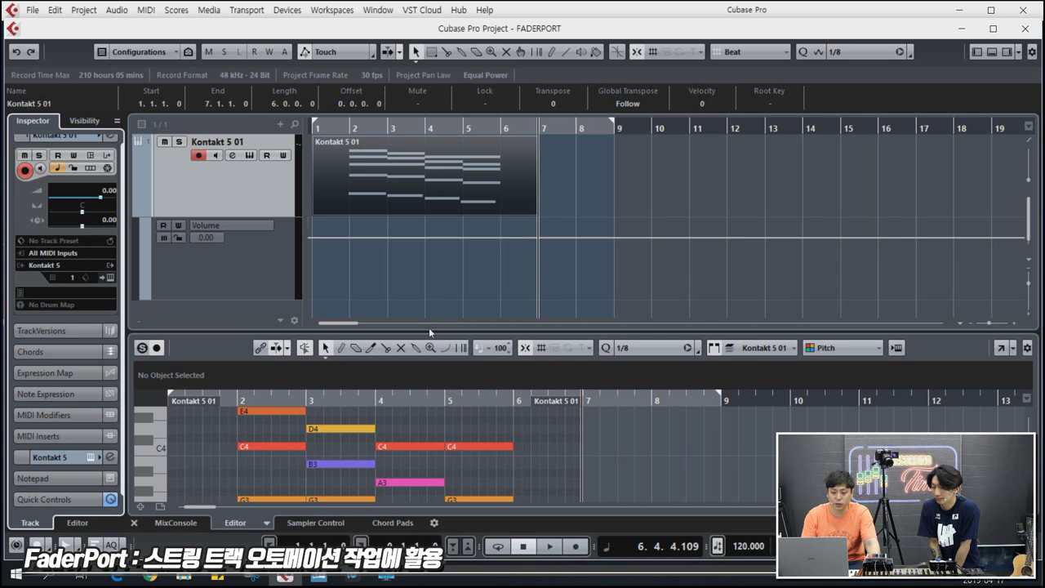
Enlarge the Key Editor and add a taller controller lane showing CC 7 (Main Volume) below the string notes
drag(429, 330, 458, 227)
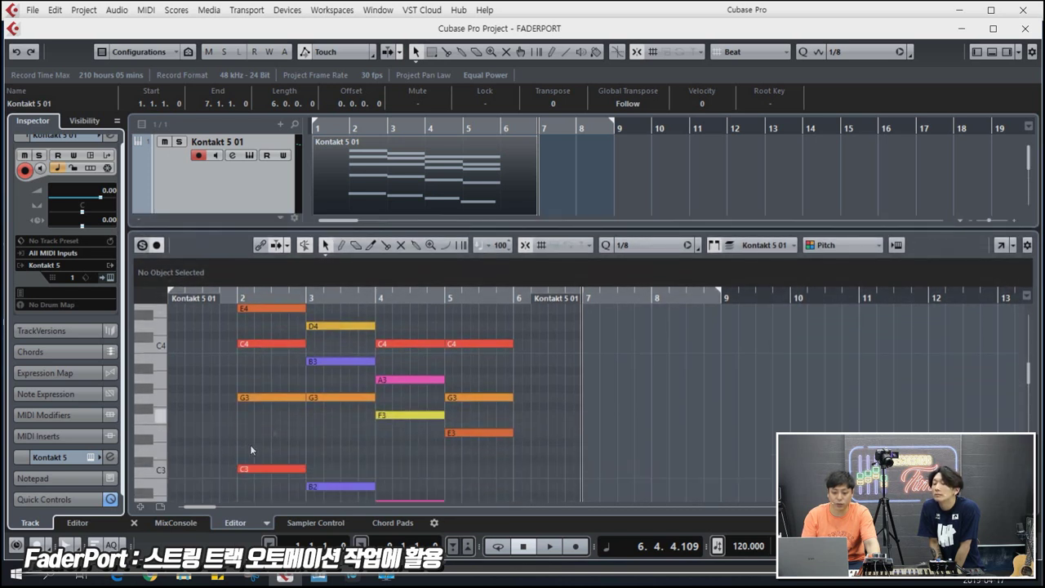
click(142, 507)
click(161, 461)
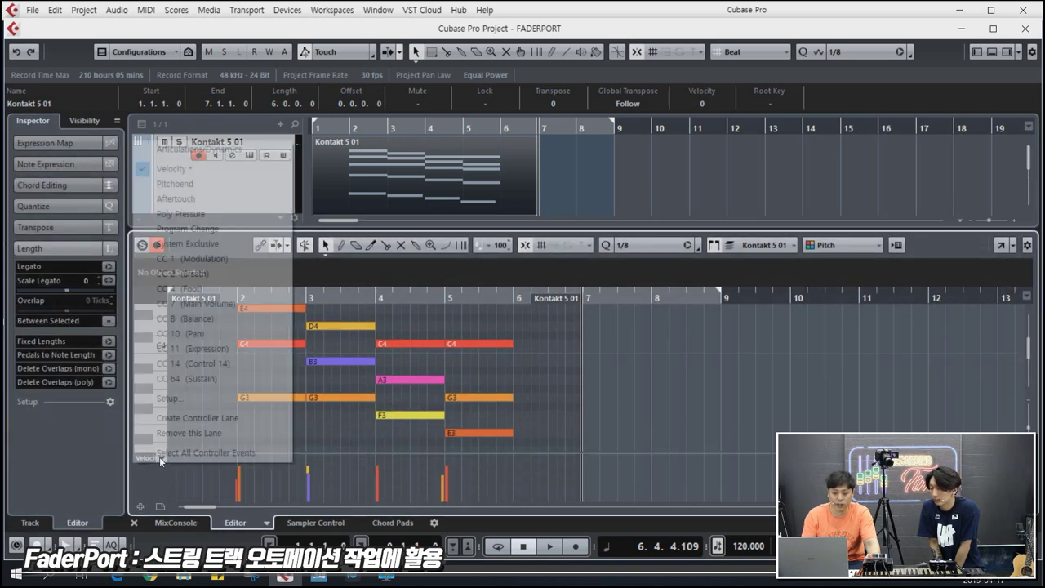
click(222, 304)
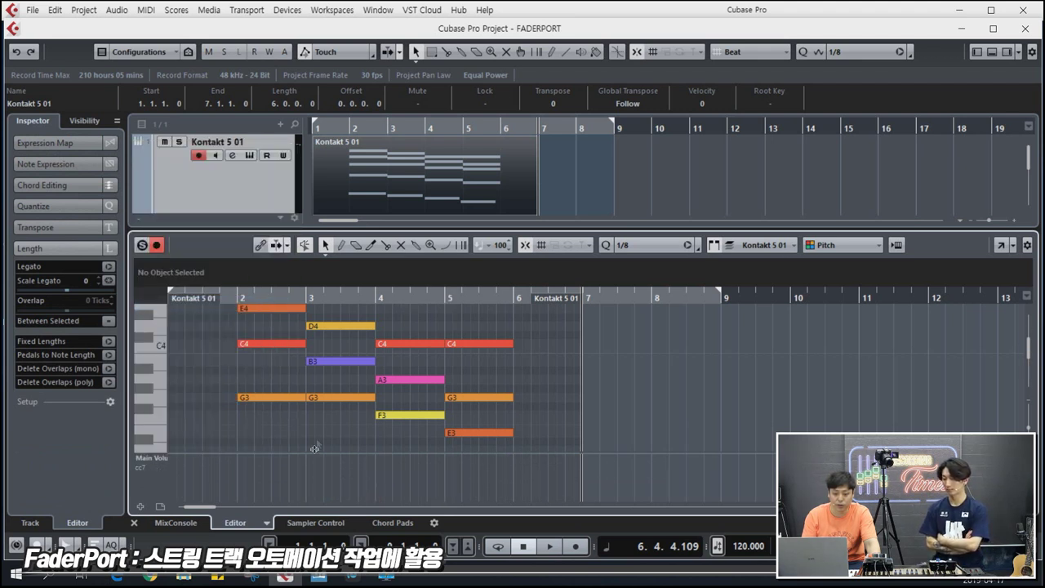
drag(315, 452, 328, 414)
Play the string part and stop it in bar 3
click(365, 166)
key(space)
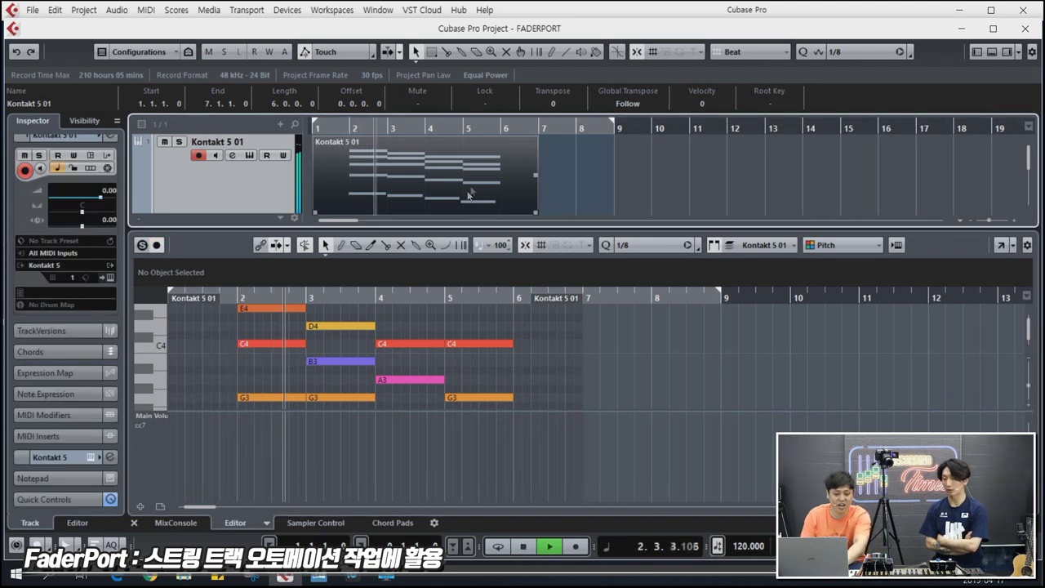
key(space)
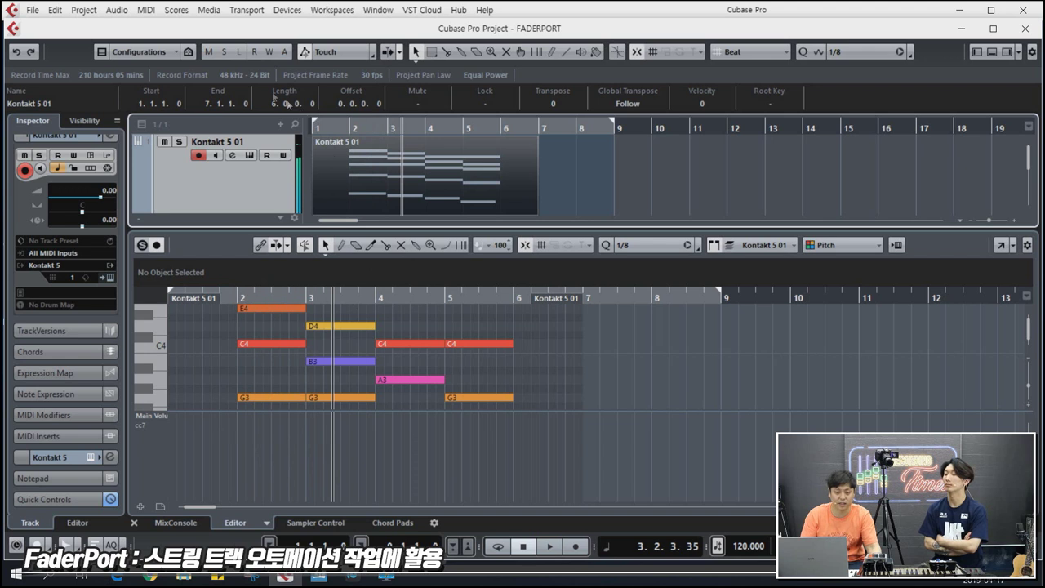
Draw a rising CC 7 volume curve under each of the four string chords in bars 2 to 5 with the curved Line tool
right_click(577, 451)
click(683, 450)
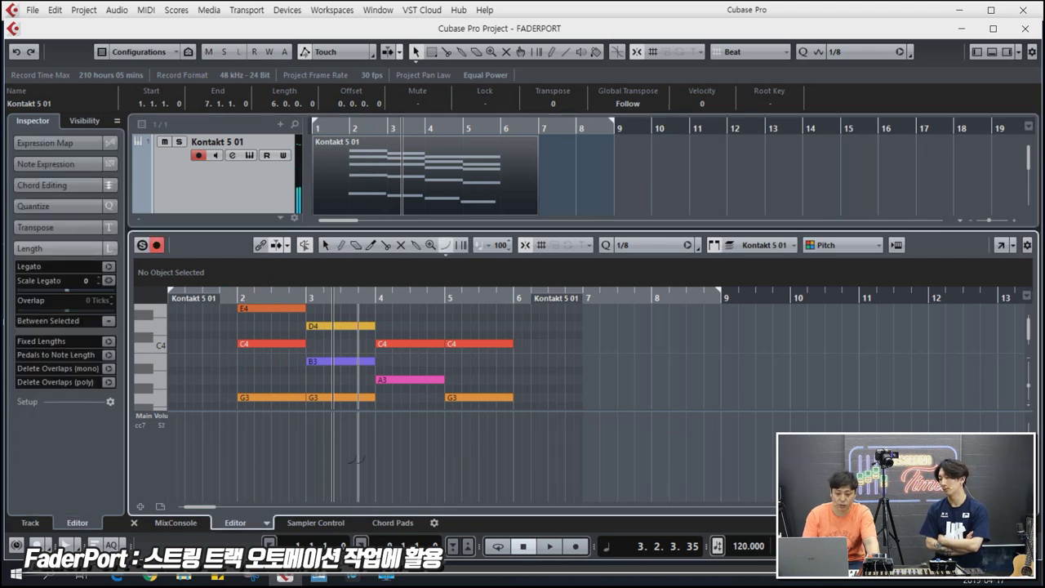
drag(308, 433, 228, 465)
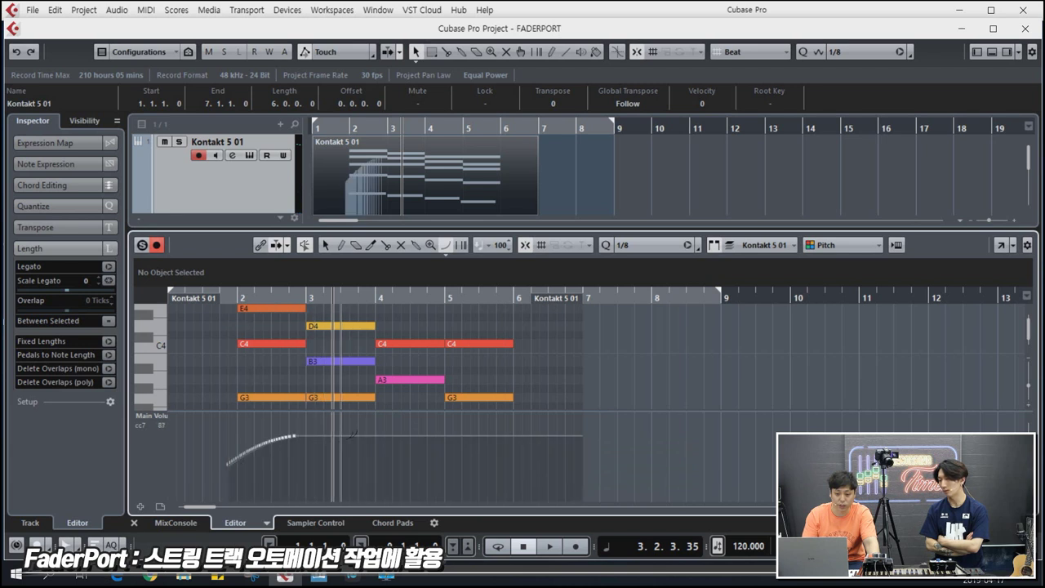
drag(380, 434, 308, 455)
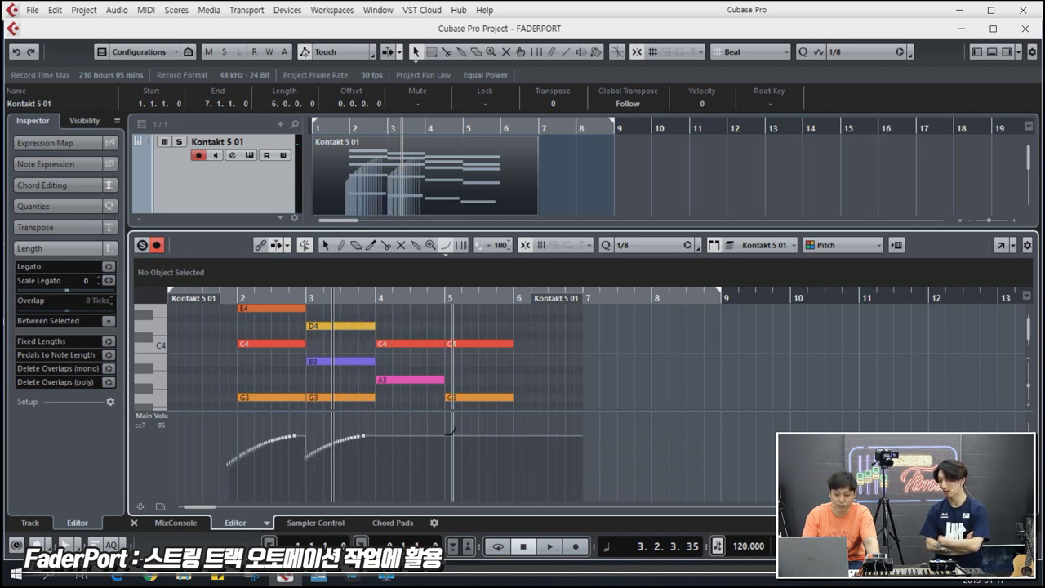
drag(376, 461, 375, 460)
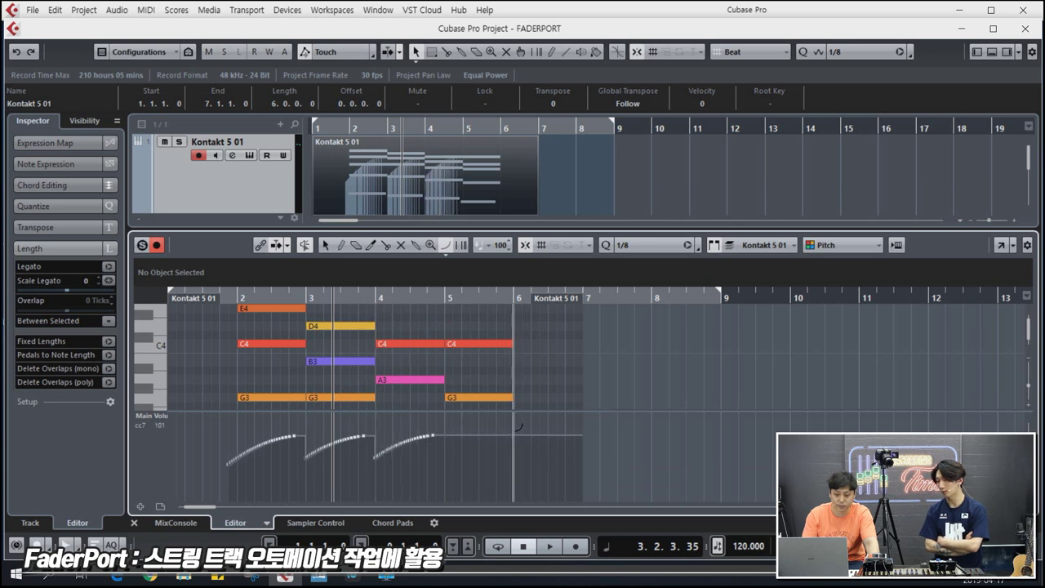
mouse_move(461, 453)
mouse_down()
mouse_move(358, 455)
mouse_move(447, 456)
mouse_up()
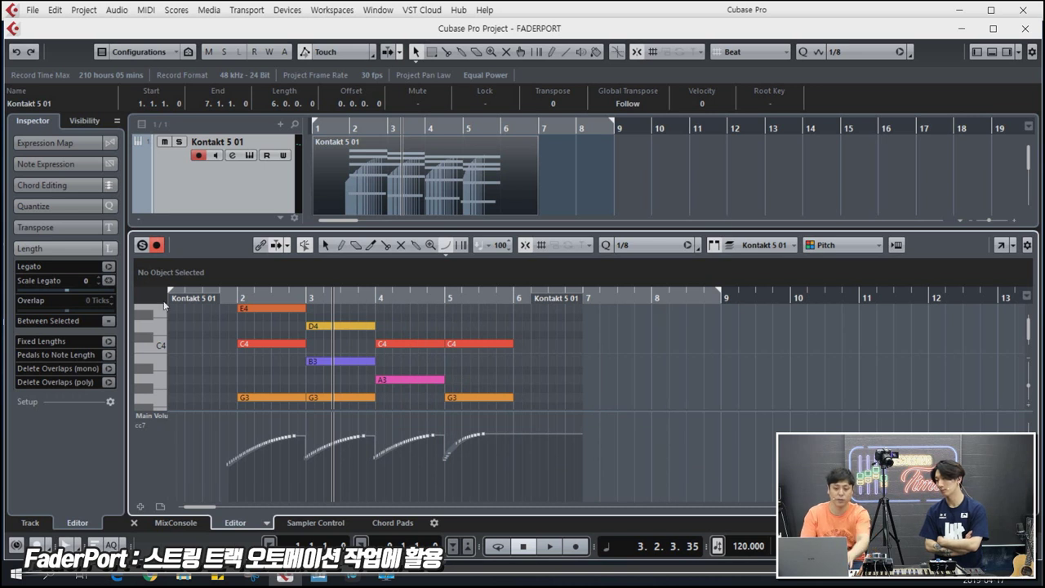
Play the string part from just before bar 2 to hear the drawn volume curves, and return to the selection tool
drag(229, 301, 228, 303)
key(space)
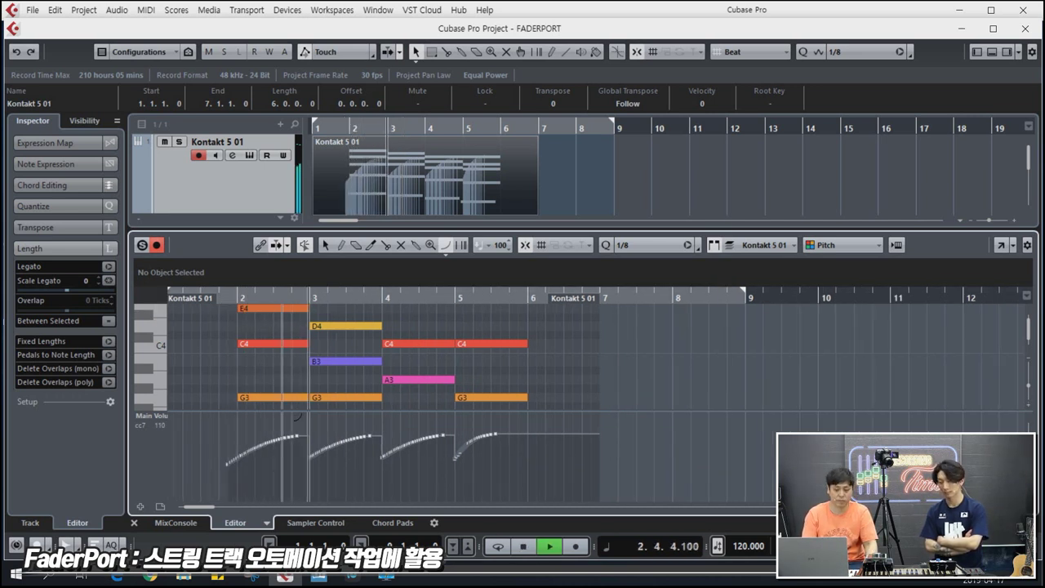
key(1)
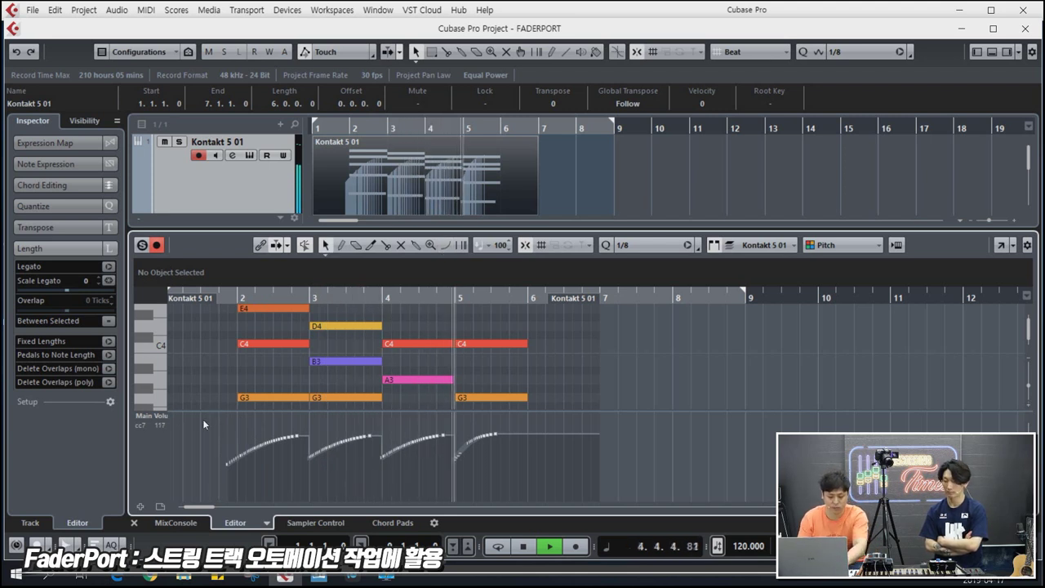
key(space)
Select all Main Volume events, raise them together so the first one is at 69, and play the part from before bar 2
drag(205, 420, 601, 494)
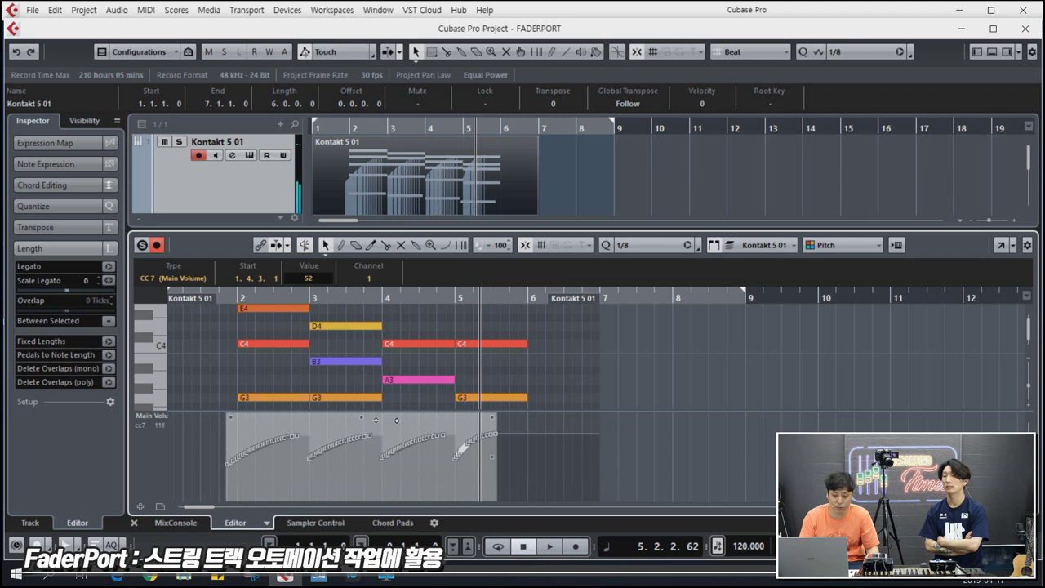
drag(362, 420, 361, 399)
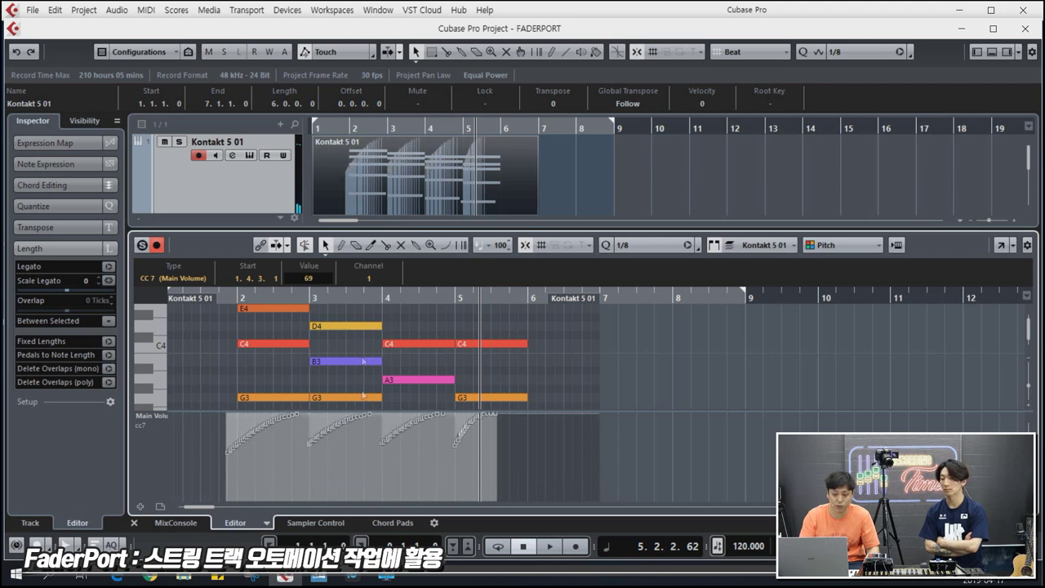
click(227, 298)
key(space)
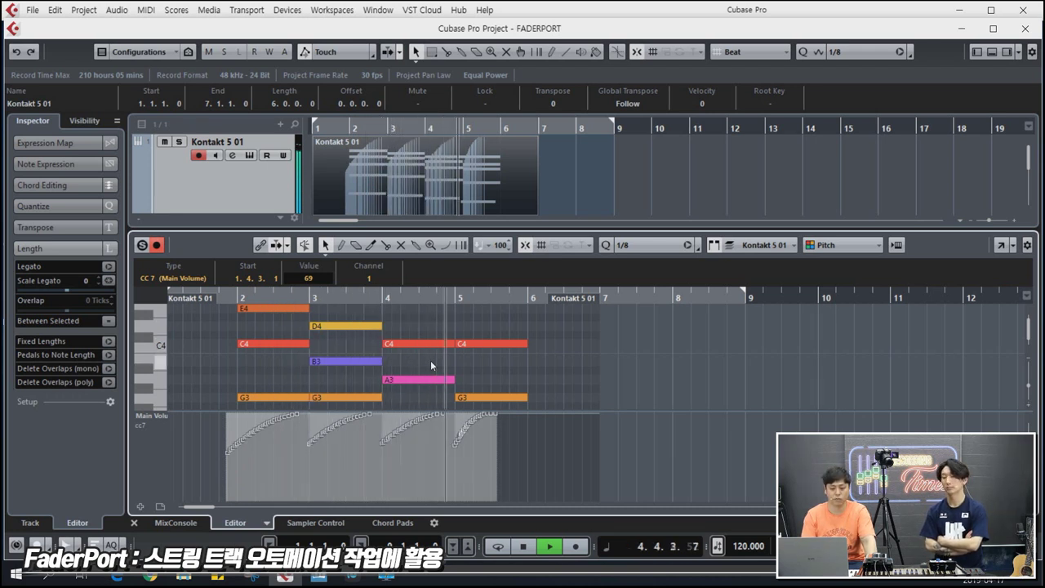
key(space)
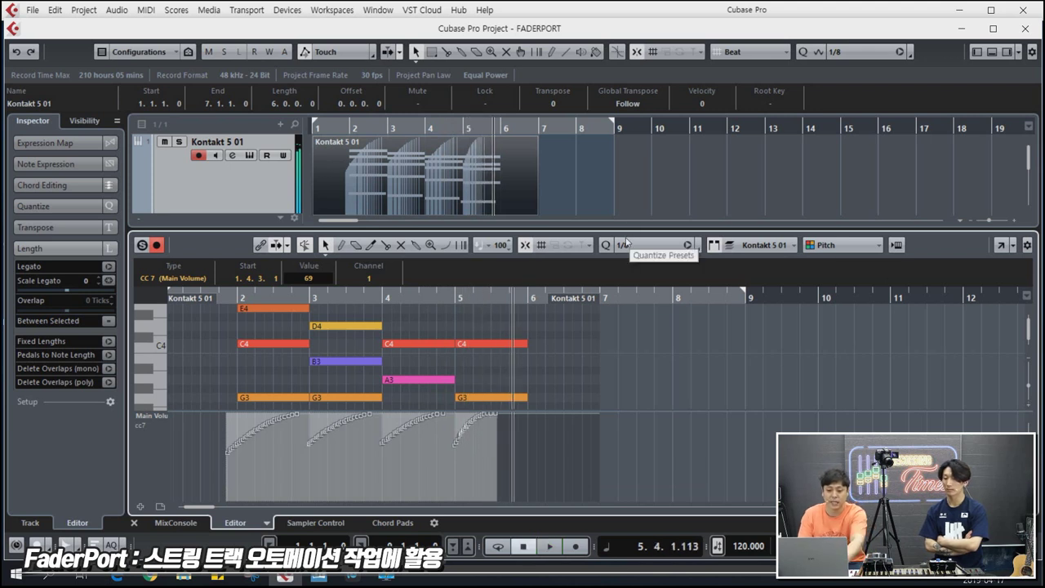
Show the CC 7 (Main Volume) lane under the string notes again and delete all its drawn volume events
drag(597, 229, 597, 386)
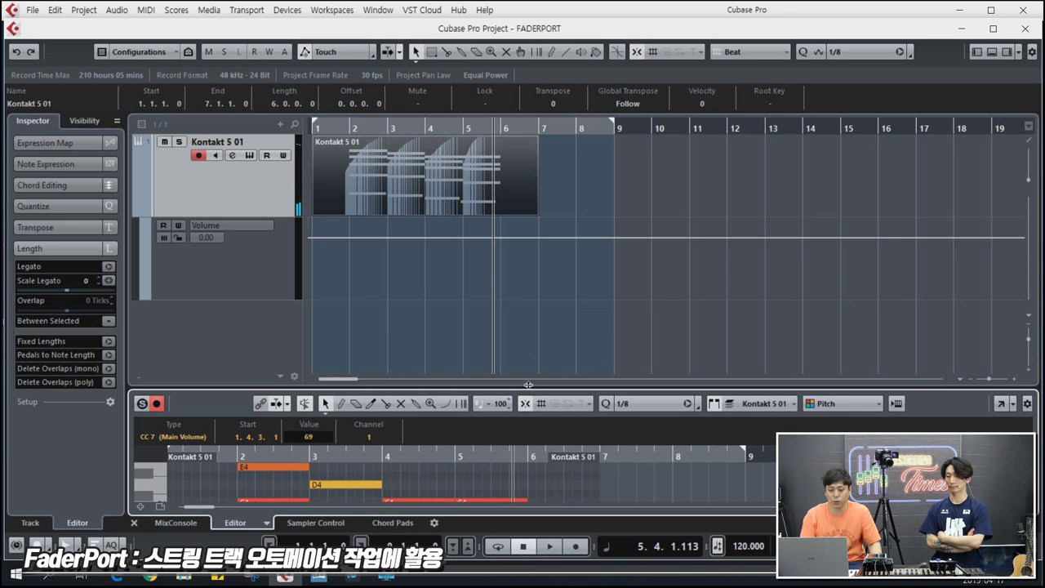
drag(527, 386, 746, 226)
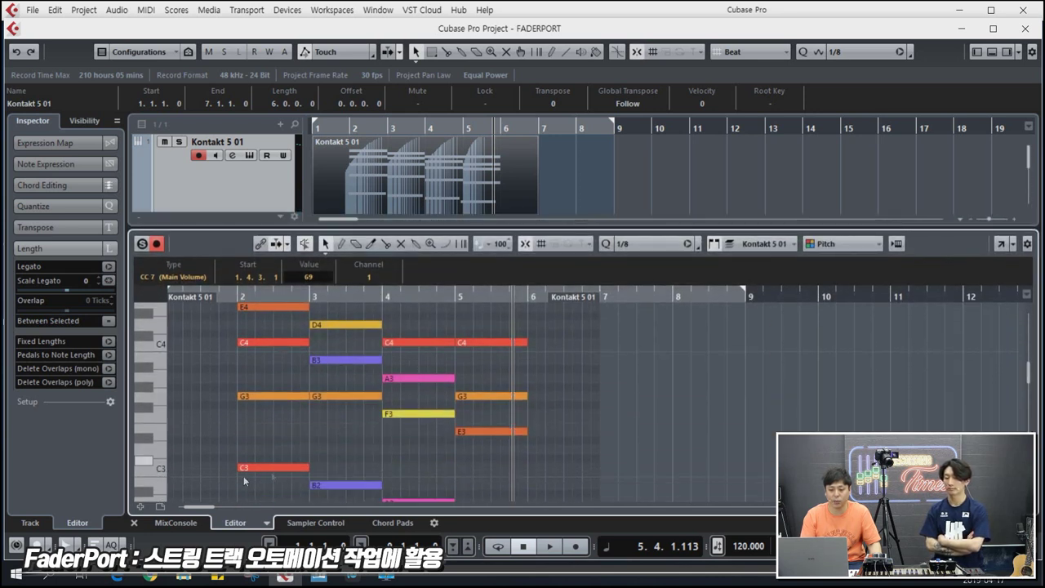
click(141, 507)
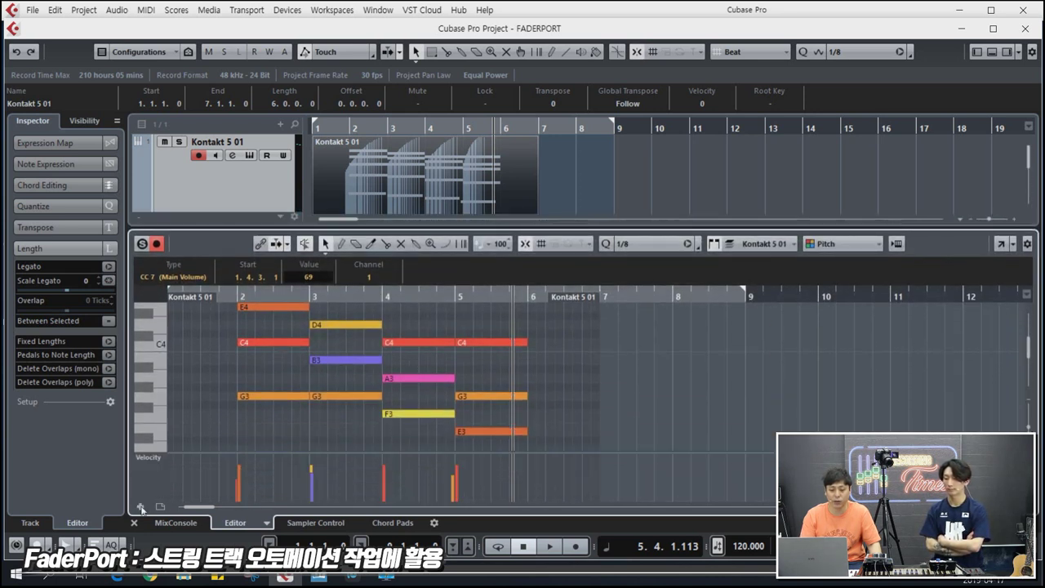
click(160, 461)
click(171, 303)
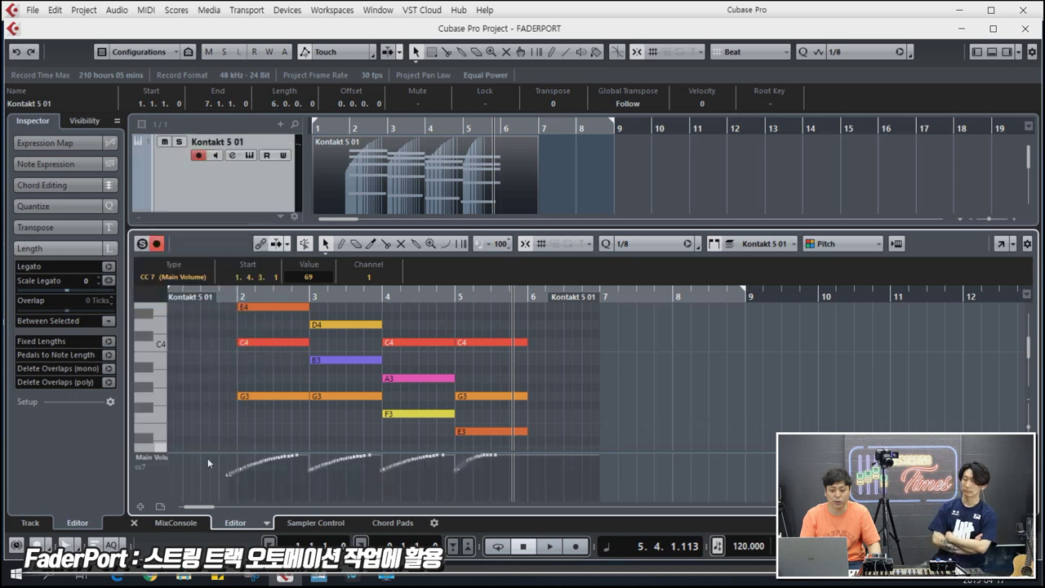
drag(210, 488, 557, 408)
key(Delete)
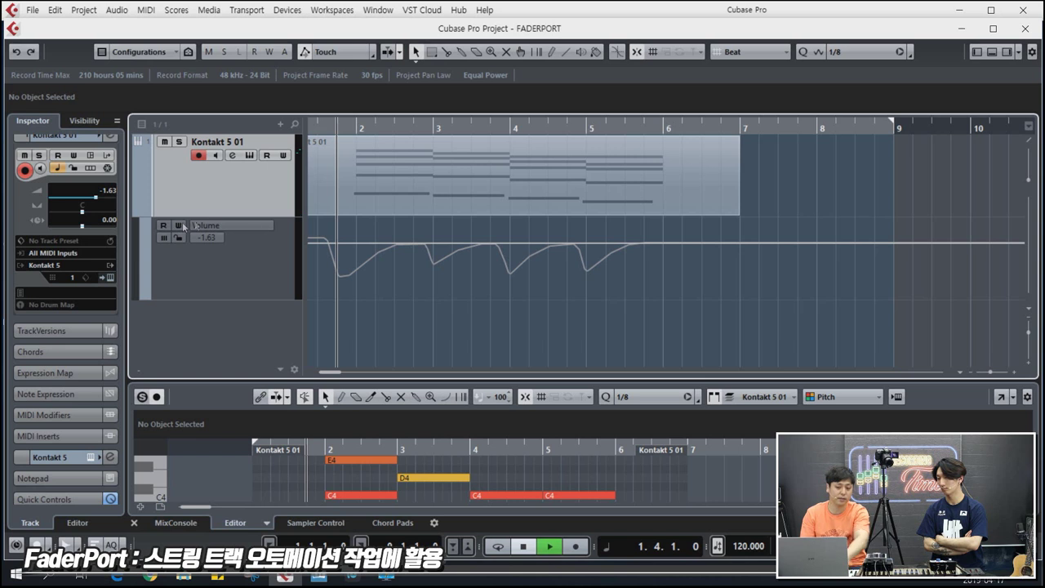
Stop playback, enable automation Read on the Kontakt 5 track's Volume lane, and play the part from the project start
key(space)
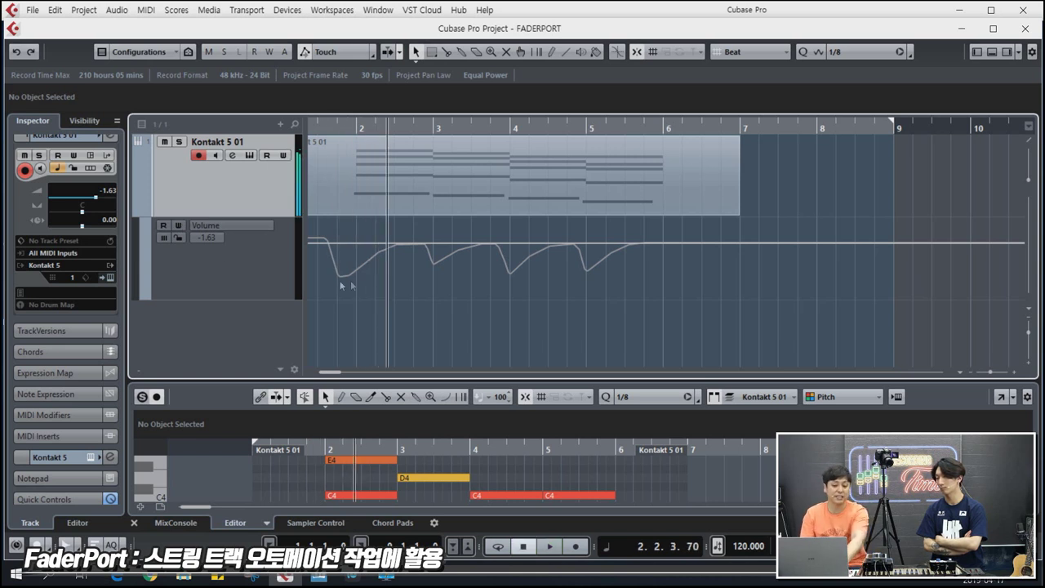
click(163, 225)
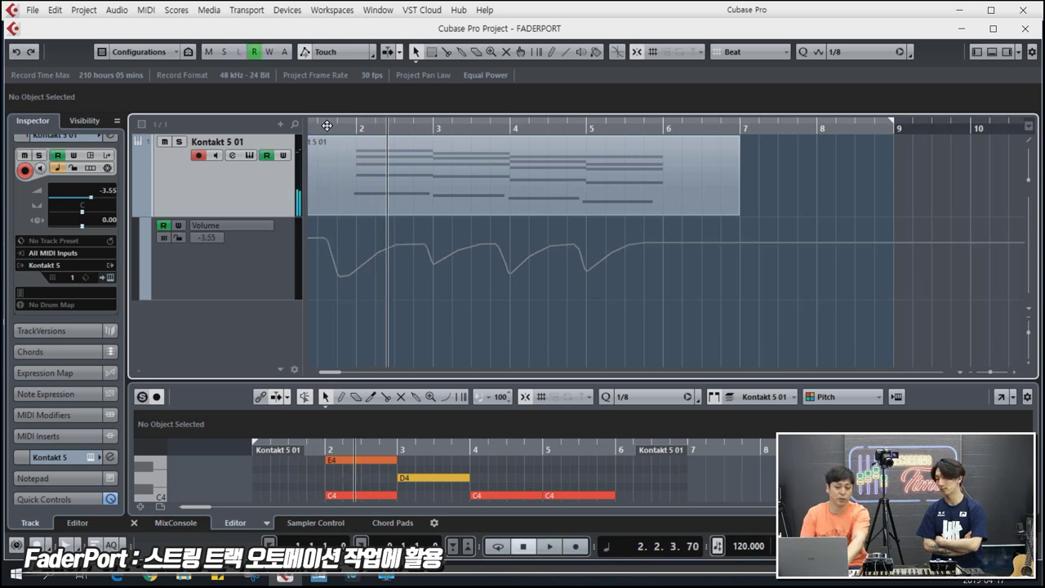
key(Home)
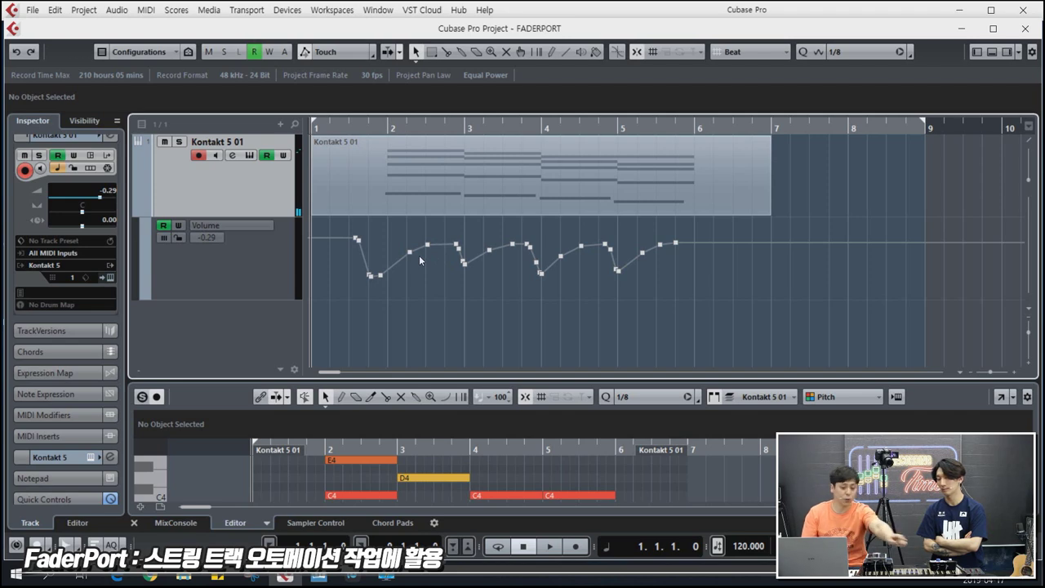
key(space)
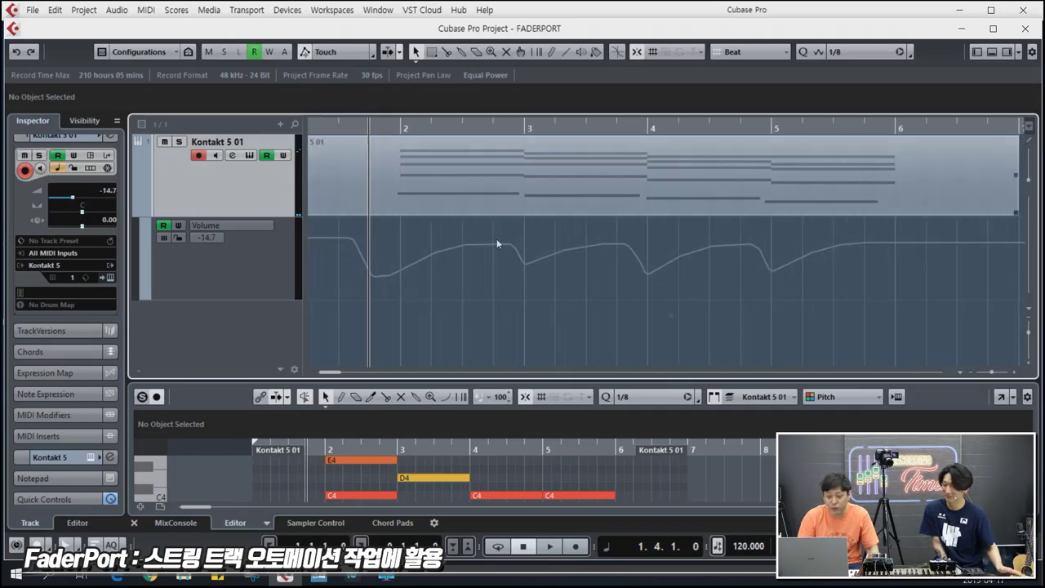
Draw a rising parabola curve across each of bars 2, 3, 4 and 5 in the Kontakt 5 track's Volume automation lane
right_click(910, 275)
click(1001, 270)
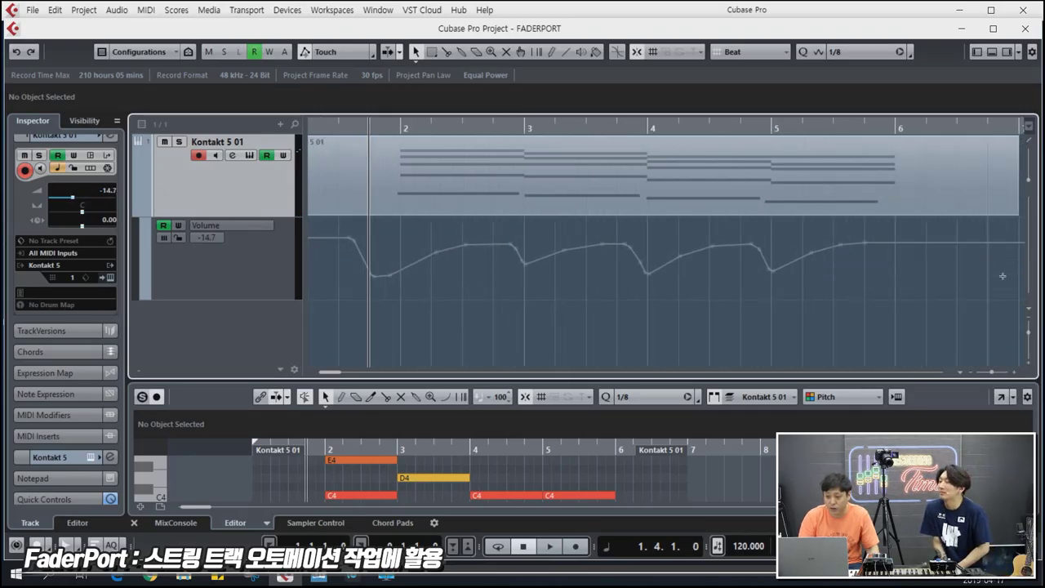
click(565, 56)
click(592, 87)
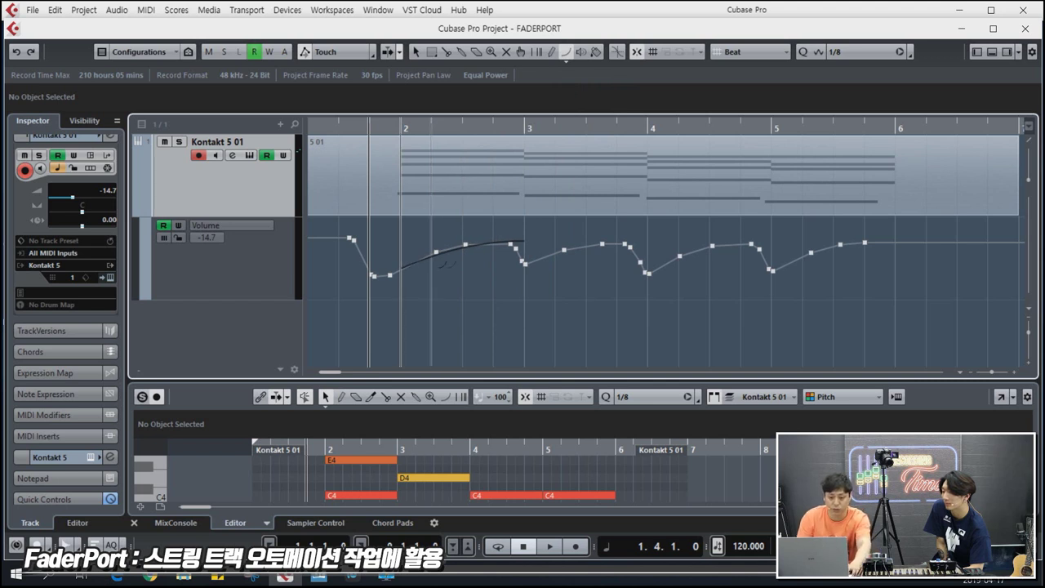
drag(406, 272, 406, 273)
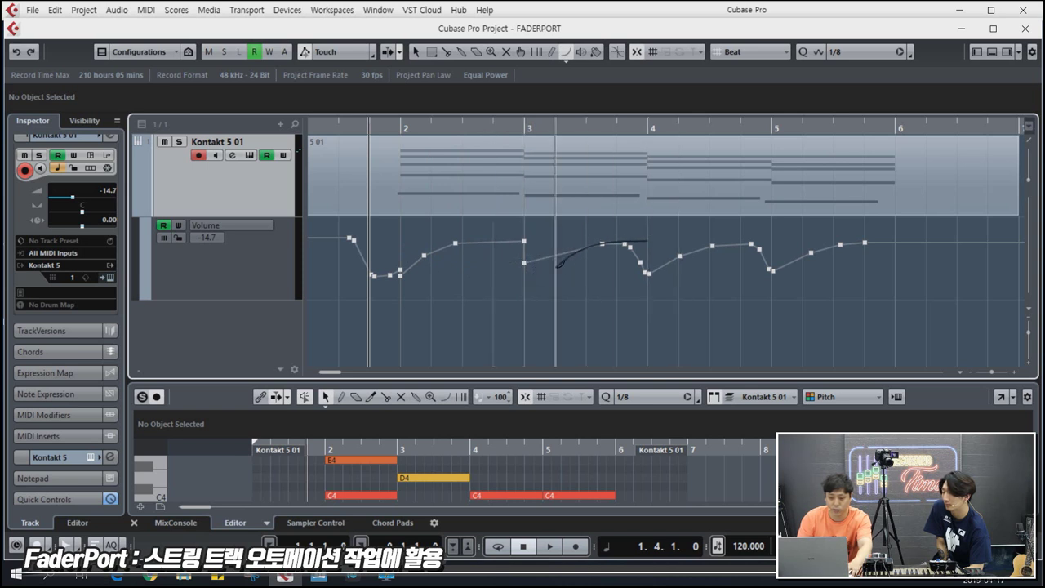
drag(647, 241, 648, 242)
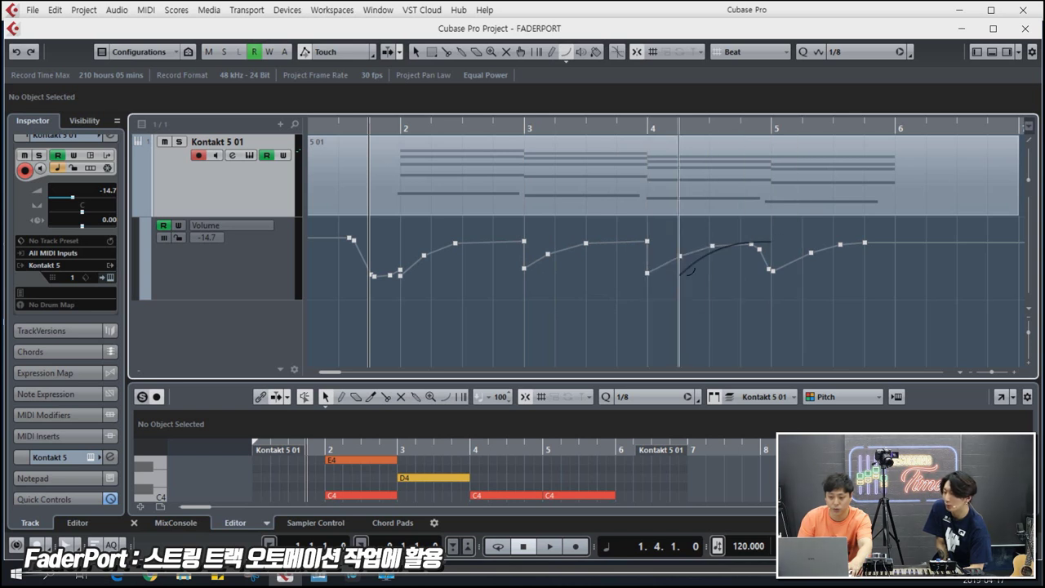
drag(650, 271, 650, 273)
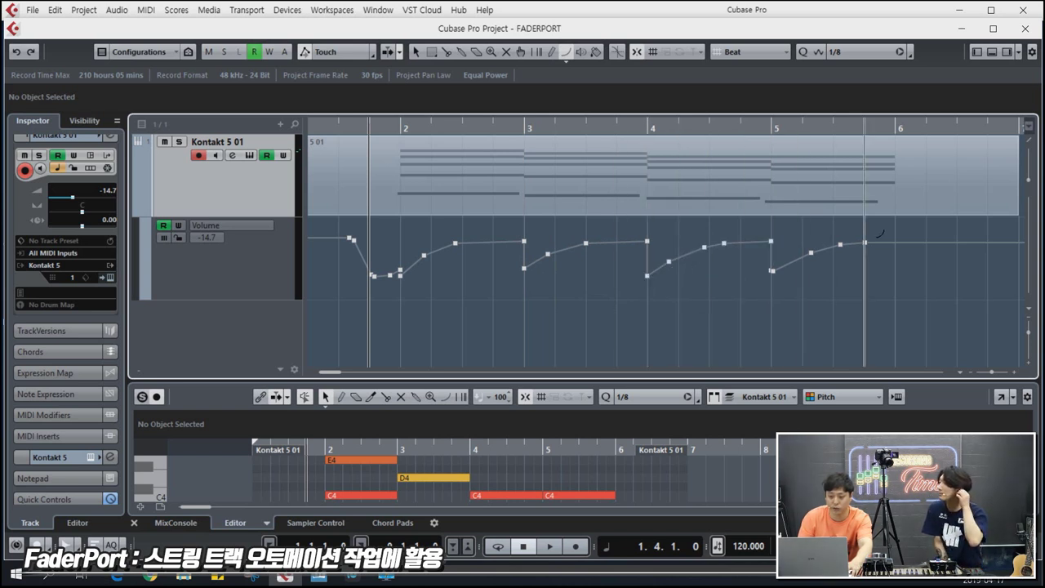
drag(821, 275, 772, 271)
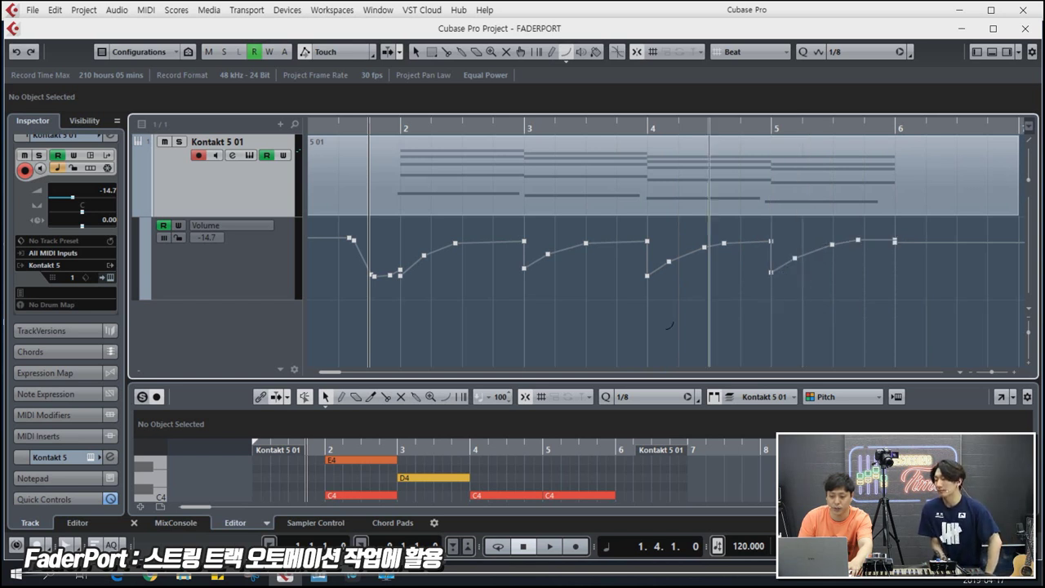
Return the cursor to the project start and delete the leftover Volume automation points ahead of the curve starting at bar 2
key(Home)
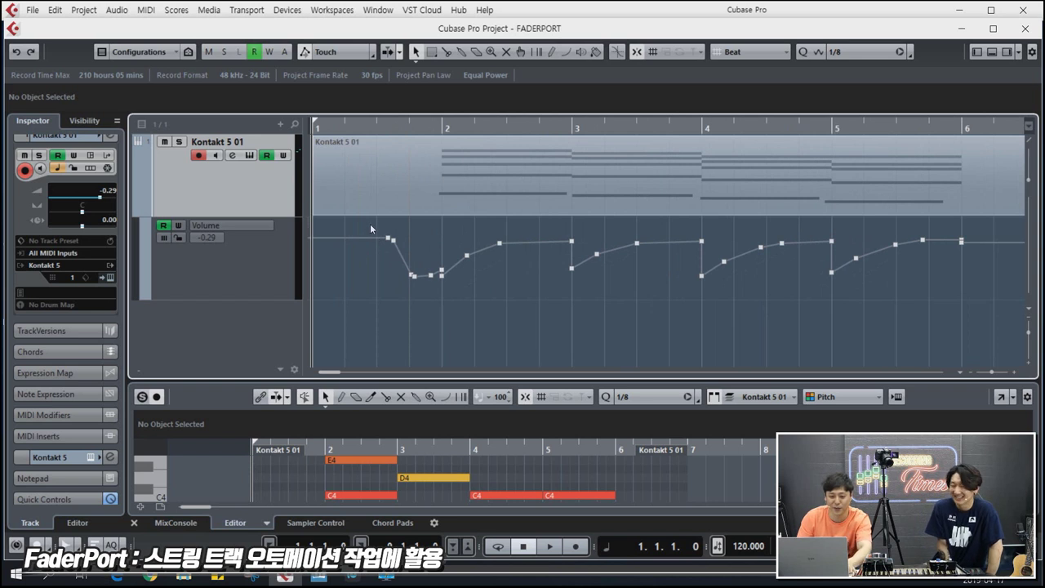
drag(434, 296, 438, 288)
key(Delete)
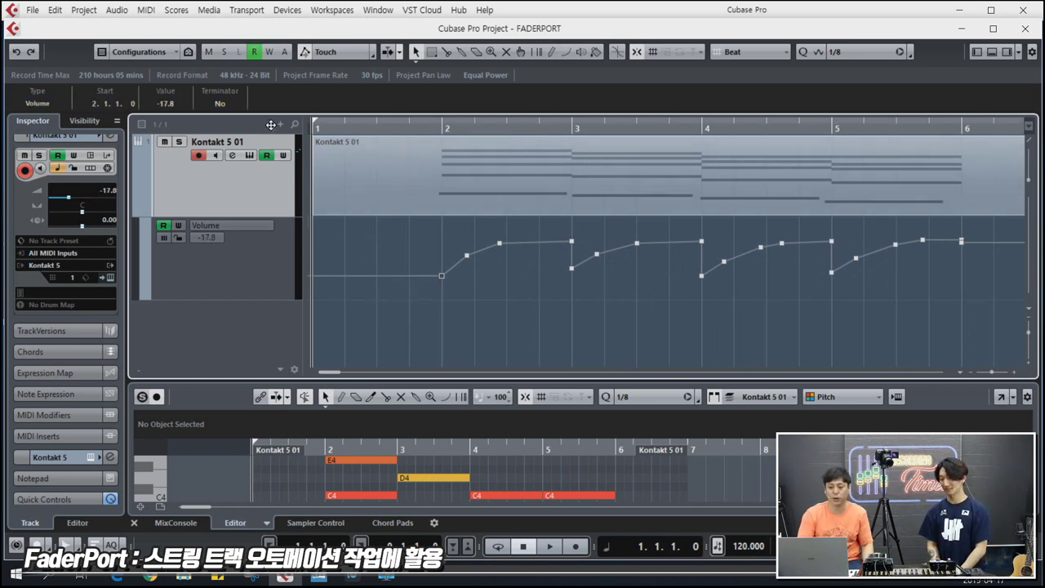
key(g)
key(g)
key(g)
key(g)
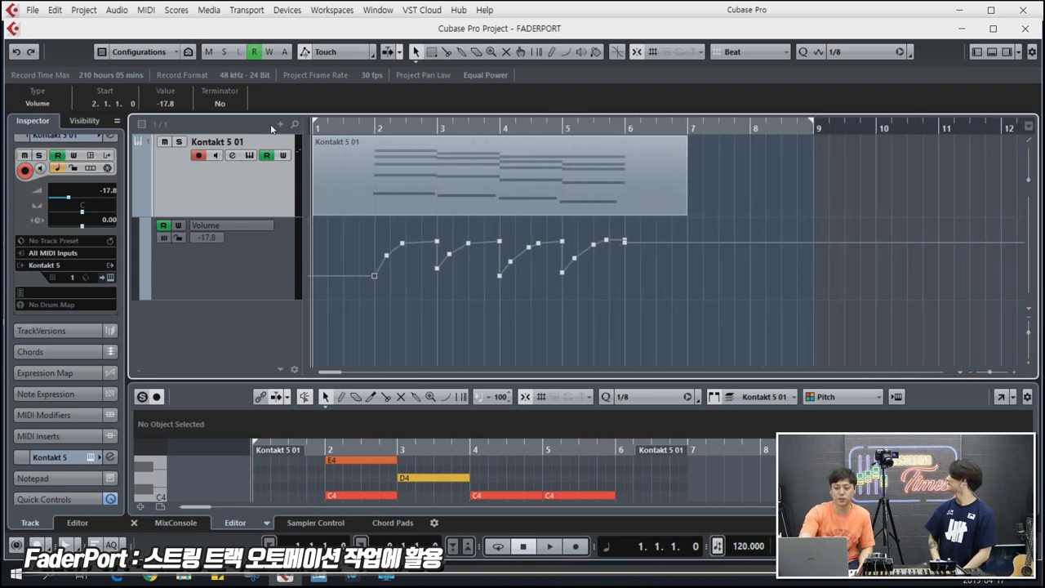